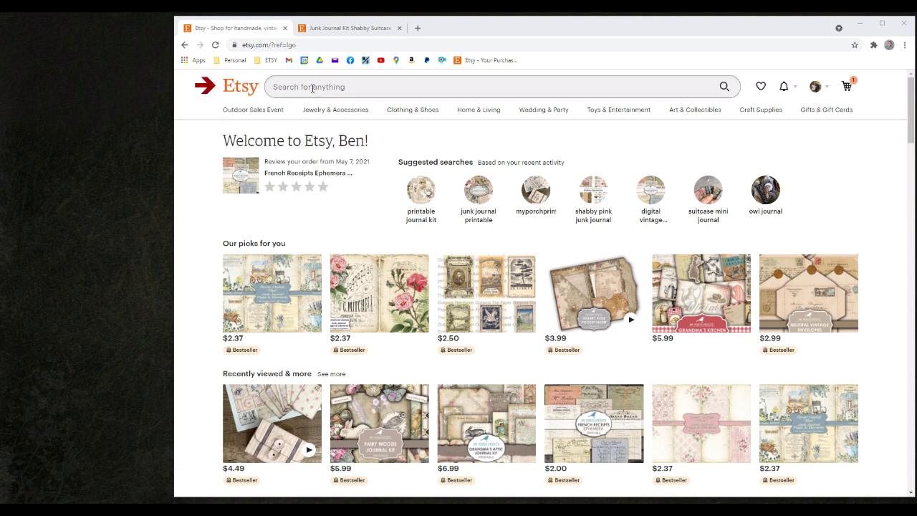
# Search Etsy for "my porch prints" from the home page.
pyautogui.click(242, 87)
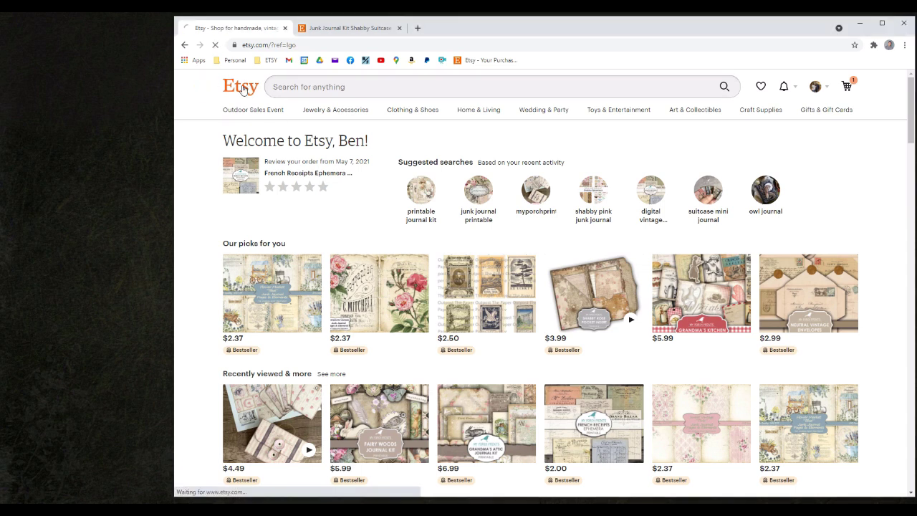
pyautogui.click(315, 89)
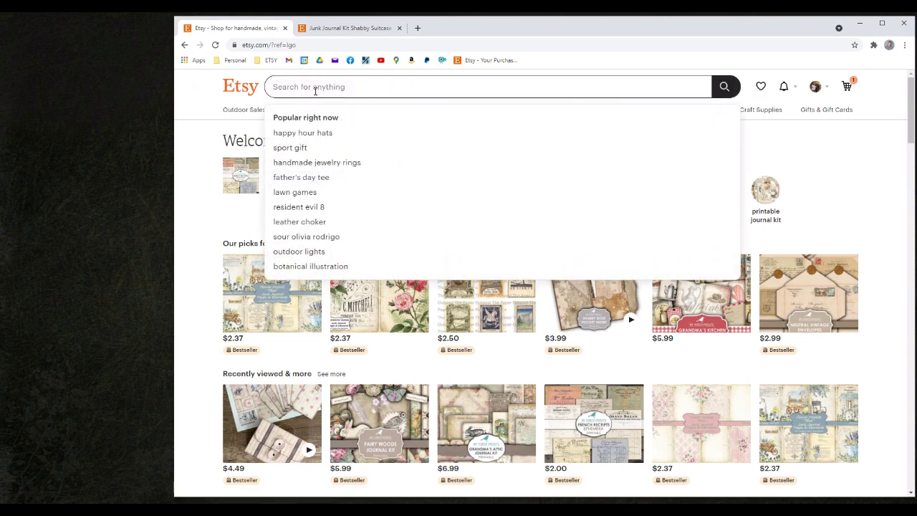
pyautogui.write('my ')
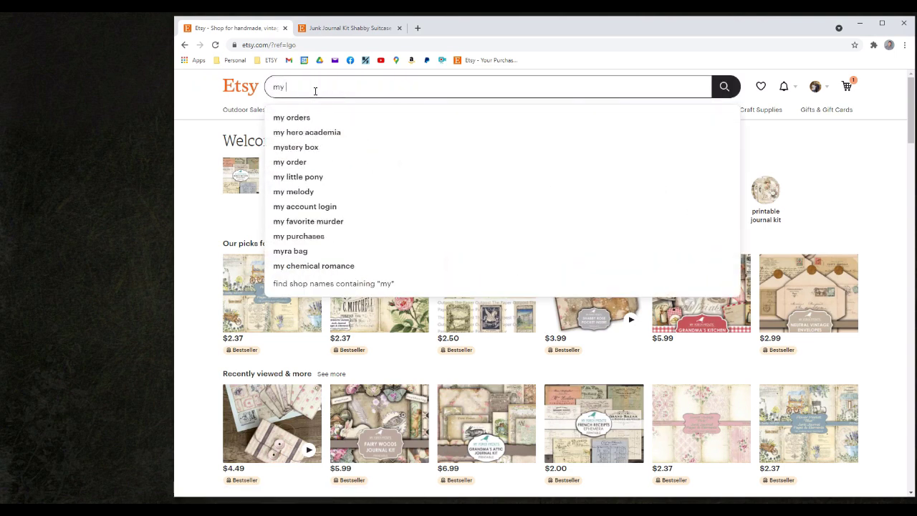
pyautogui.write('prints')
pyautogui.press('BackSpace')
pyautogui.press('BackSpace')
pyautogui.press('BackSpace')
pyautogui.press('BackSpace')
pyautogui.press('BackSpace')
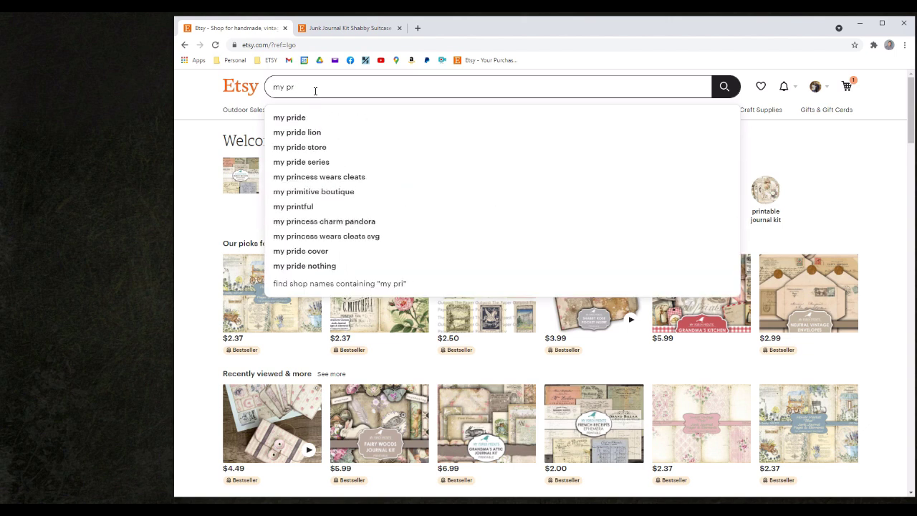
pyautogui.write('orch prints')
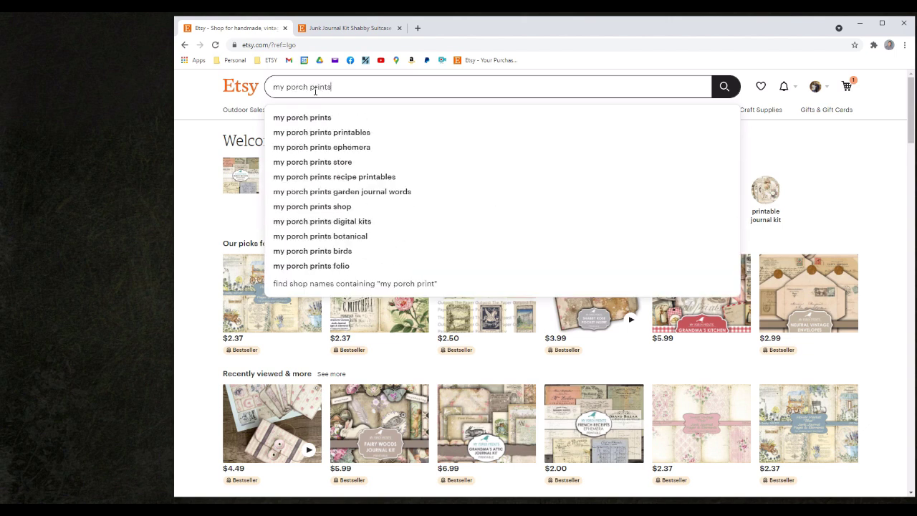
pyautogui.press('Return')
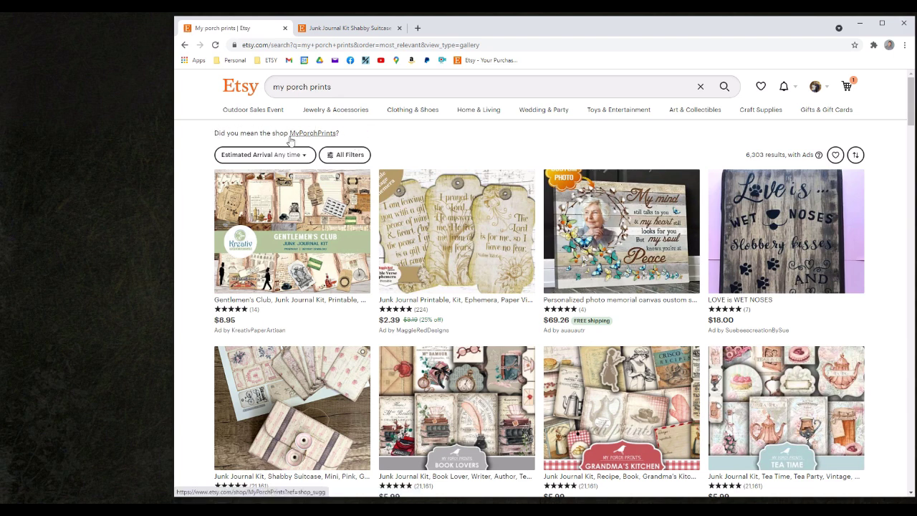
# Open the suggested MyPorchPrints shop and look over its storefront.
pyautogui.click(315, 133)
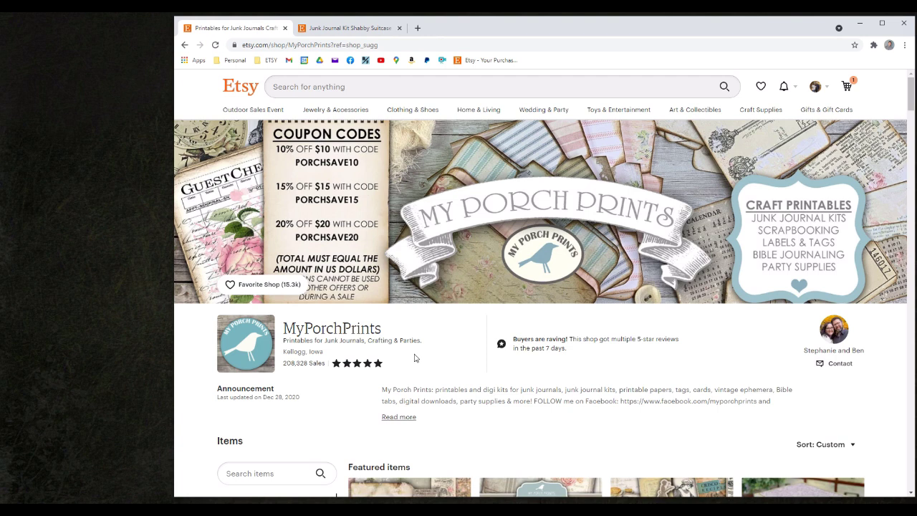
pyautogui.scroll(-1, 401, 352)
pyautogui.scroll(-1, 401, 352)
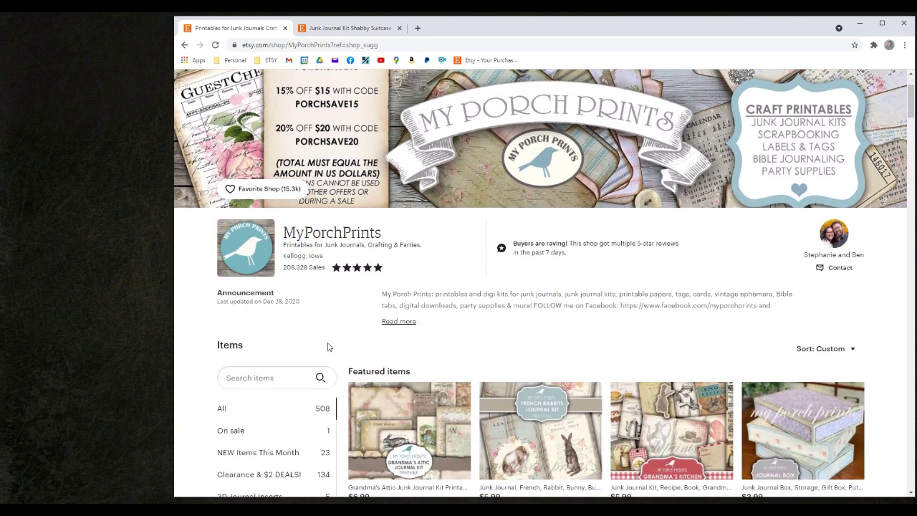
pyautogui.scroll(1, 333, 346)
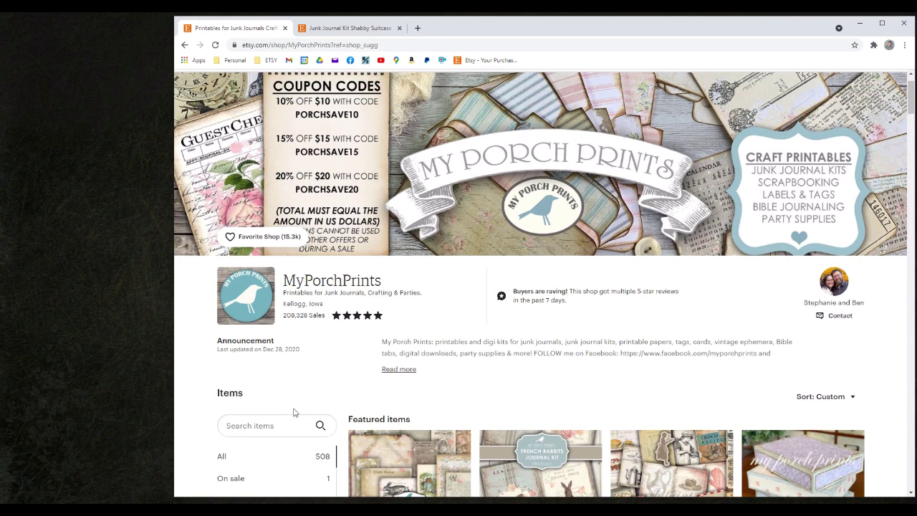
pyautogui.scroll(1, 326, 385)
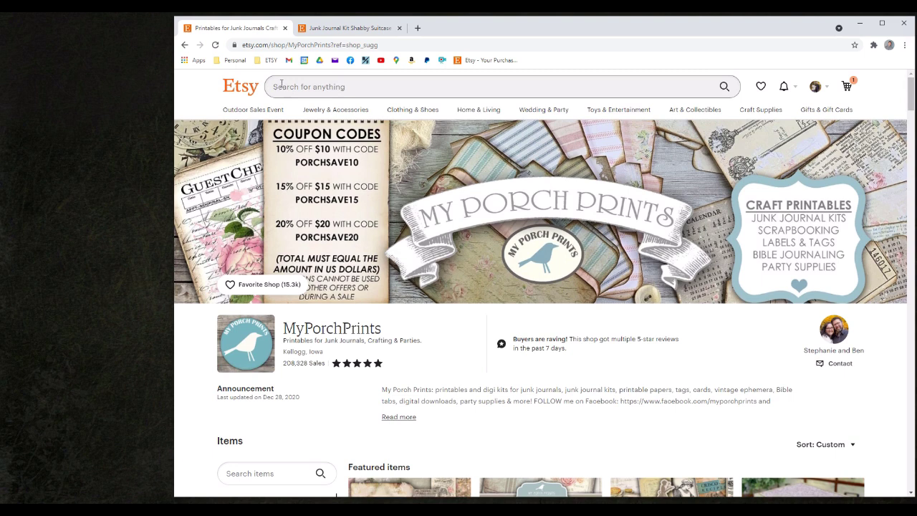
pyautogui.click(334, 81)
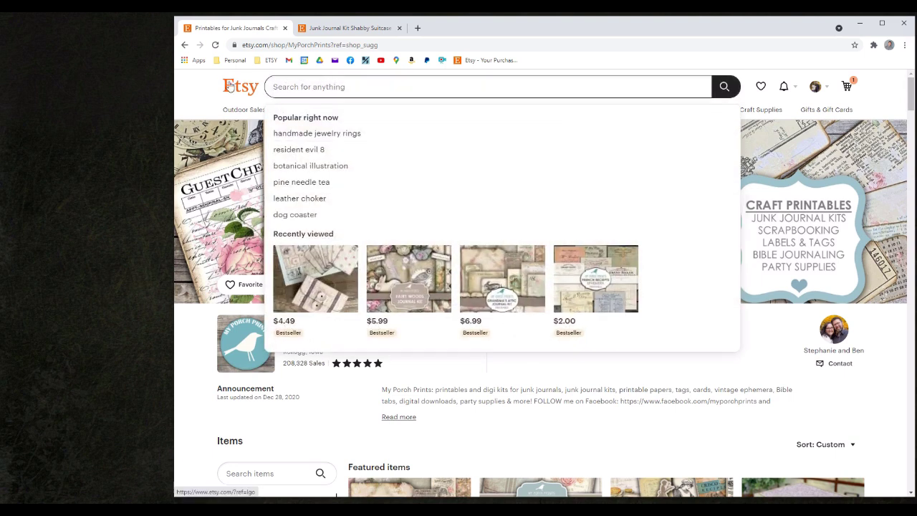
pyautogui.scroll(-2, 202, 87)
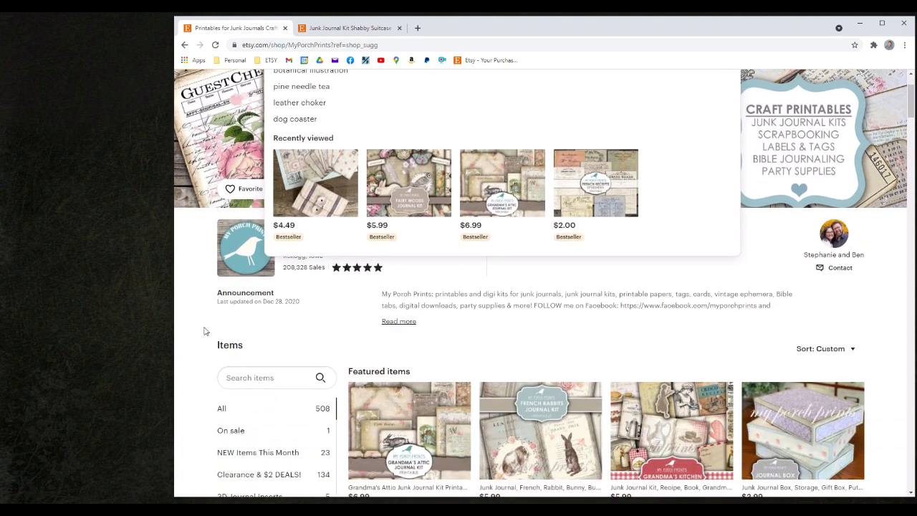
pyautogui.click(206, 352)
# Search the shop's own items for "ephemera".
pyautogui.click(248, 378)
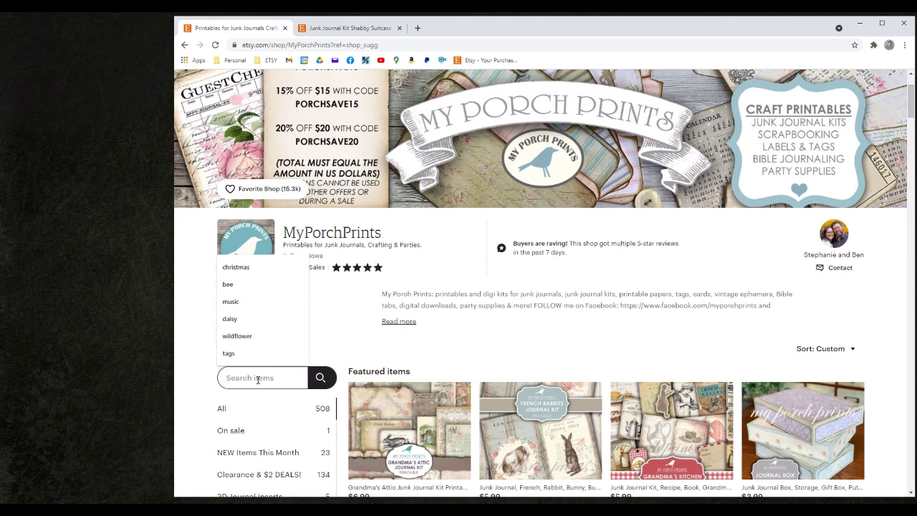
pyautogui.write('eph')
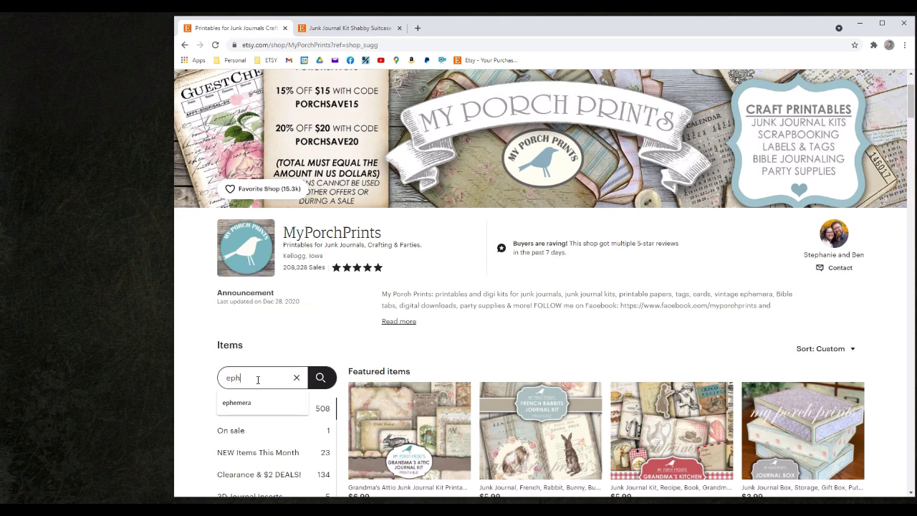
pyautogui.write('emera')
pyautogui.press('Return')
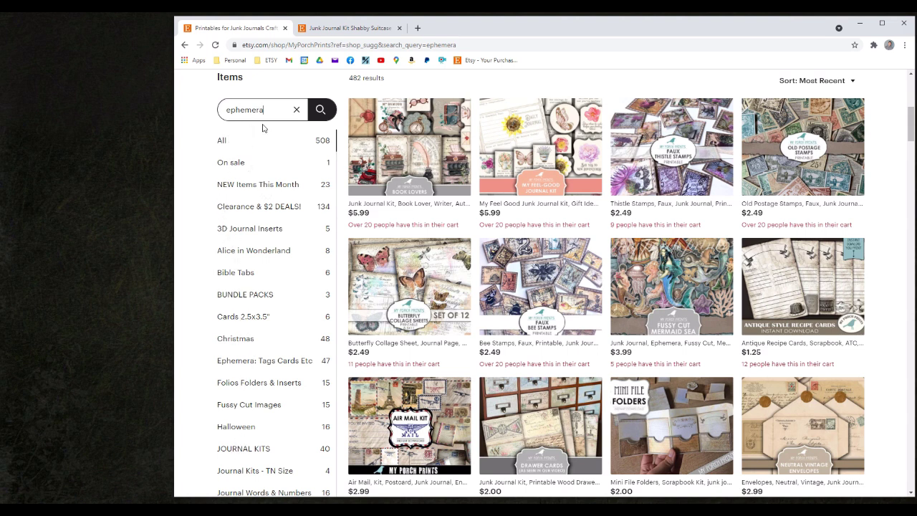
# Replace the shop item search term with "santa" and run the search.
pyautogui.moveTo(269, 113); pyautogui.dragTo(218, 116)
pyautogui.write('s')
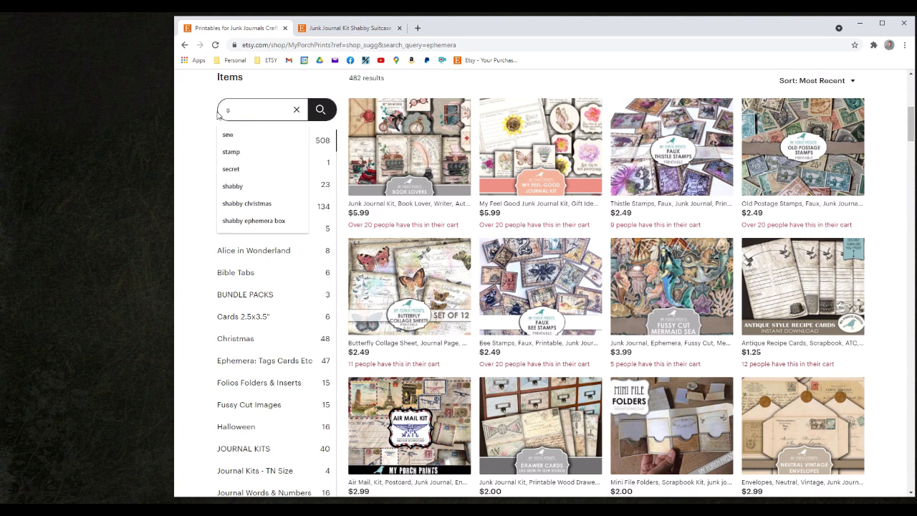
pyautogui.write('anta')
pyautogui.press('Return')
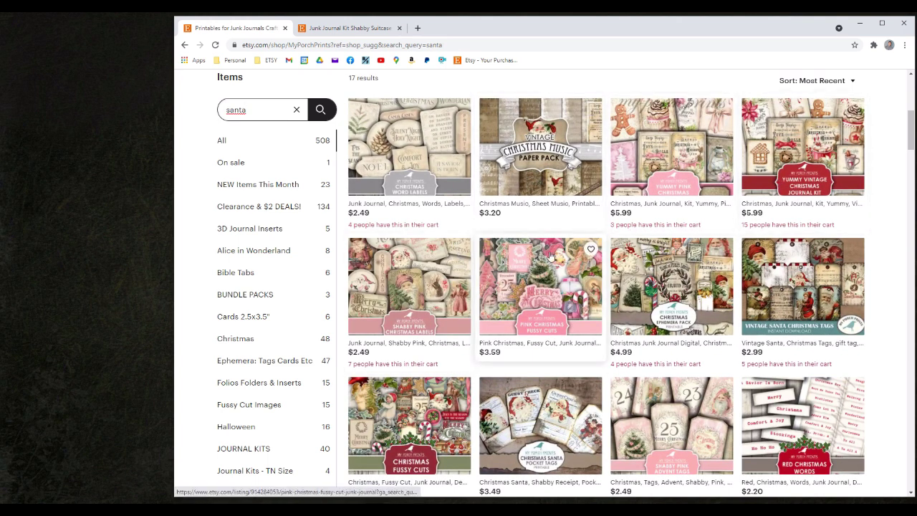
pyautogui.press('Return')
# Show the shop's Christmas section and browse its listings.
pyautogui.click(236, 341)
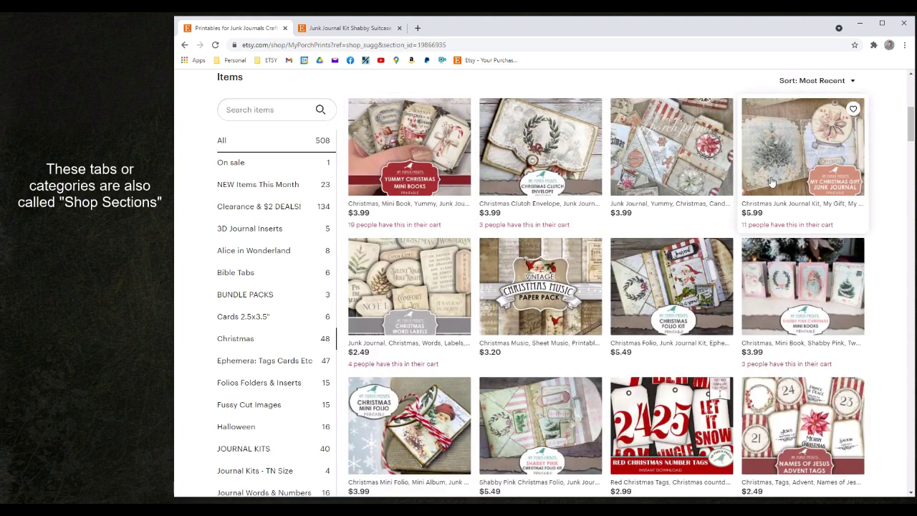
pyautogui.scroll(-3, 552, 306)
pyautogui.scroll(-3, 552, 306)
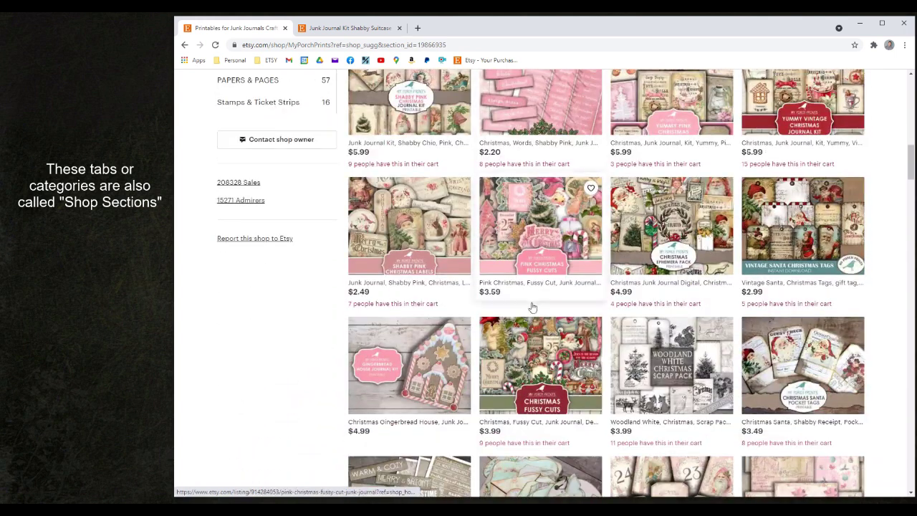
pyautogui.scroll(4, 478, 343)
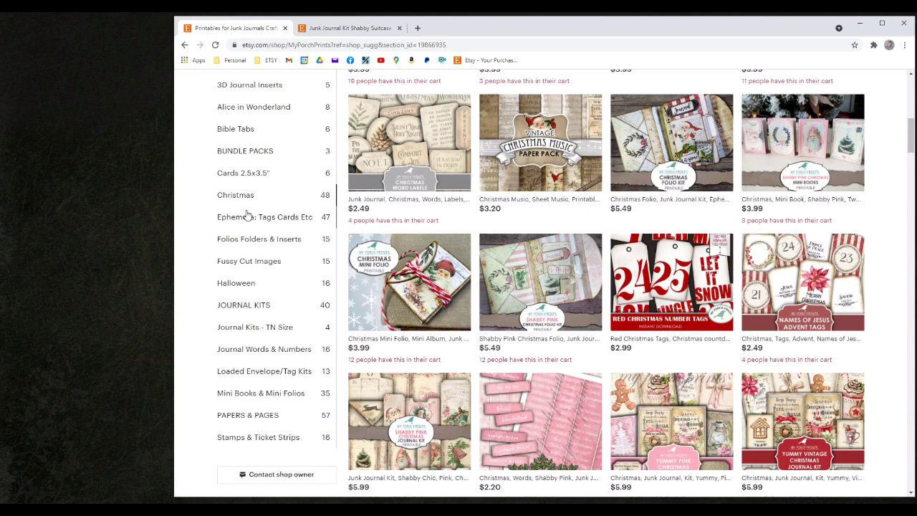
pyautogui.scroll(2, 244, 187)
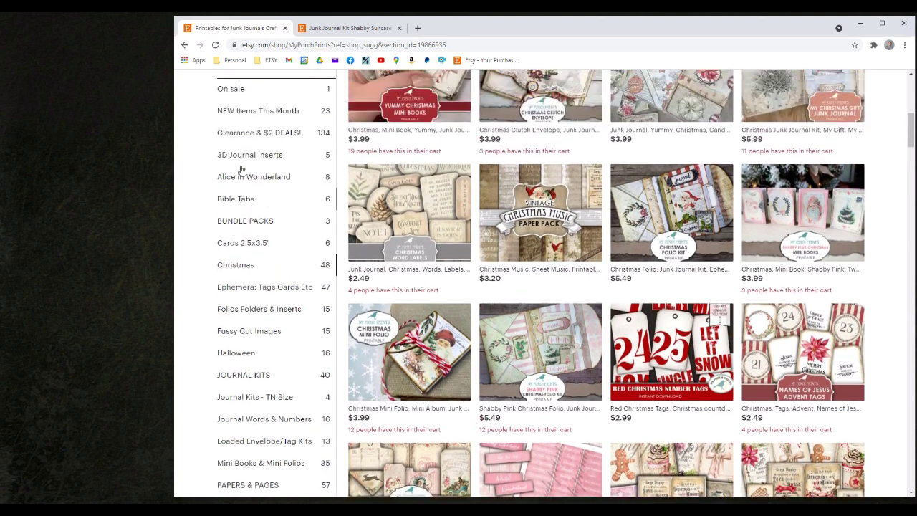
# View the shop's Clearance & $2 DEALS! section, followed by its NEW Items This Month section.
pyautogui.click(258, 210)
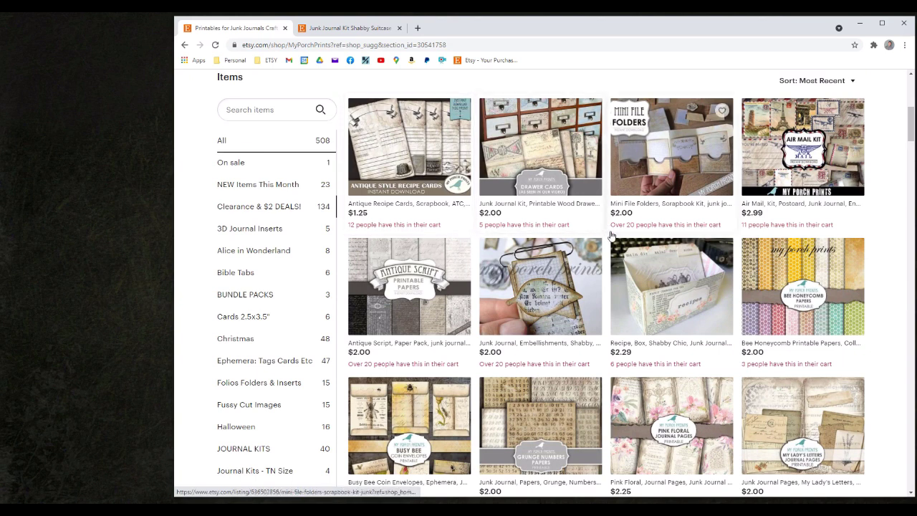
pyautogui.click(251, 190)
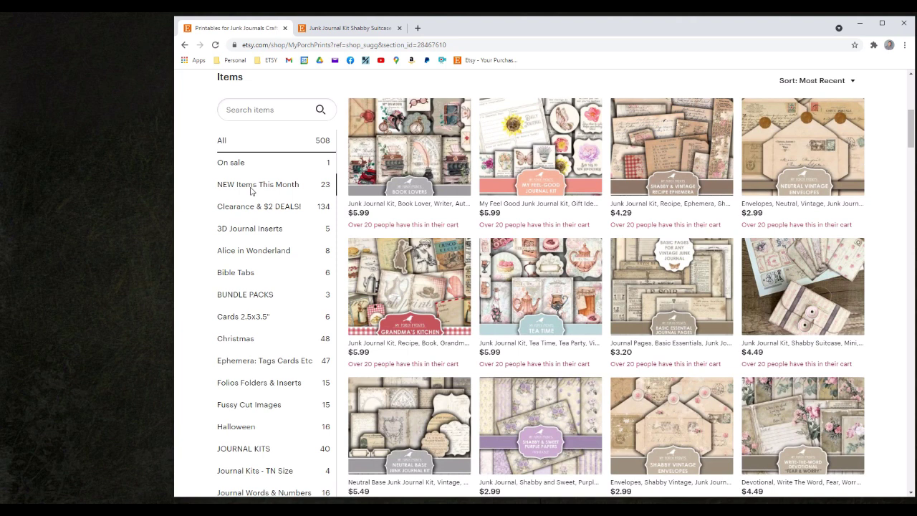
pyautogui.scroll(-2, 247, 214)
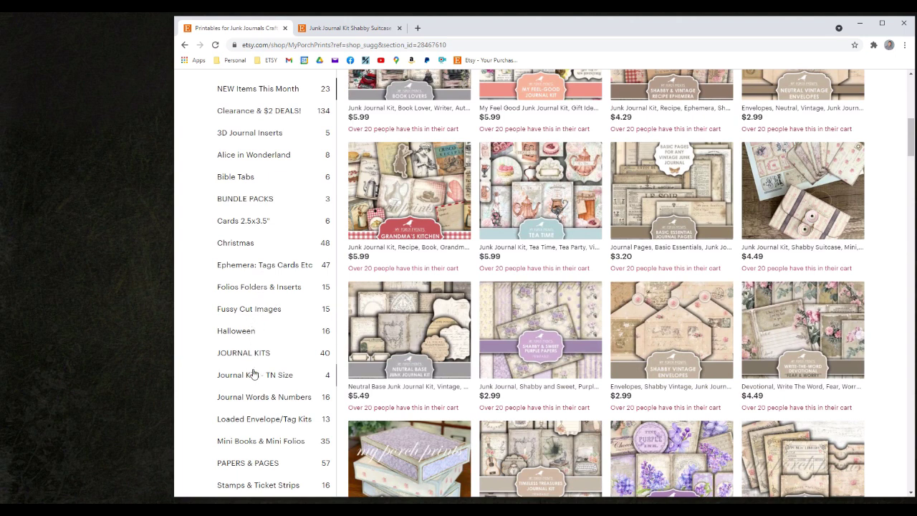
pyautogui.scroll(-1, 254, 401)
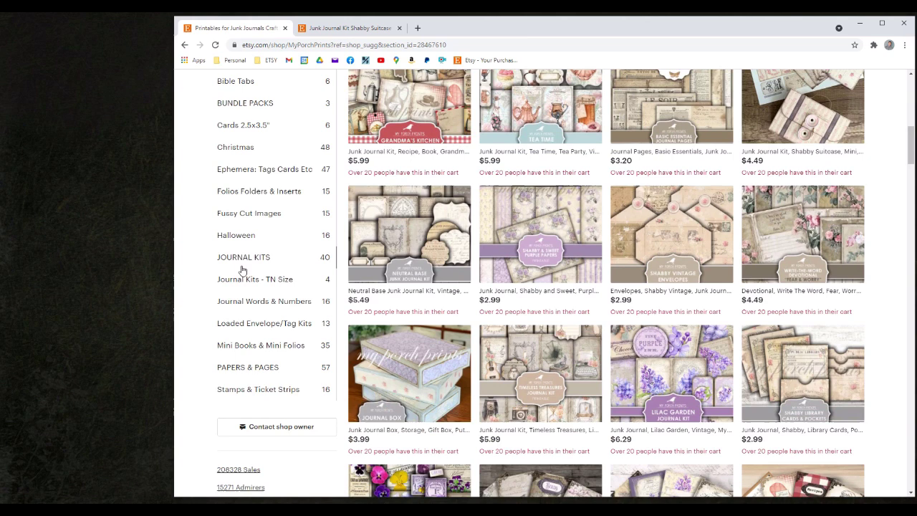
pyautogui.scroll(3, 271, 342)
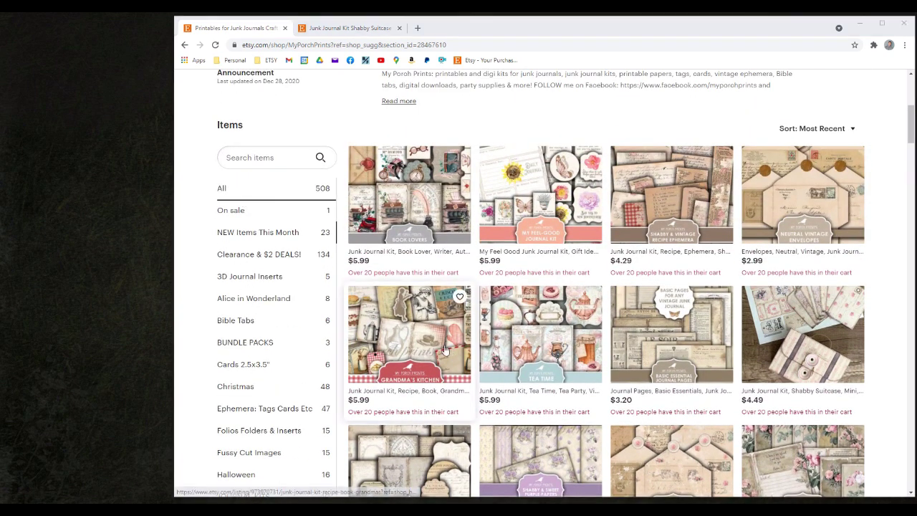
# Mark MyPorchPrints as a favorite shop and save its page to the browser's bookmarks bar.
pyautogui.scroll(4, 433, 345)
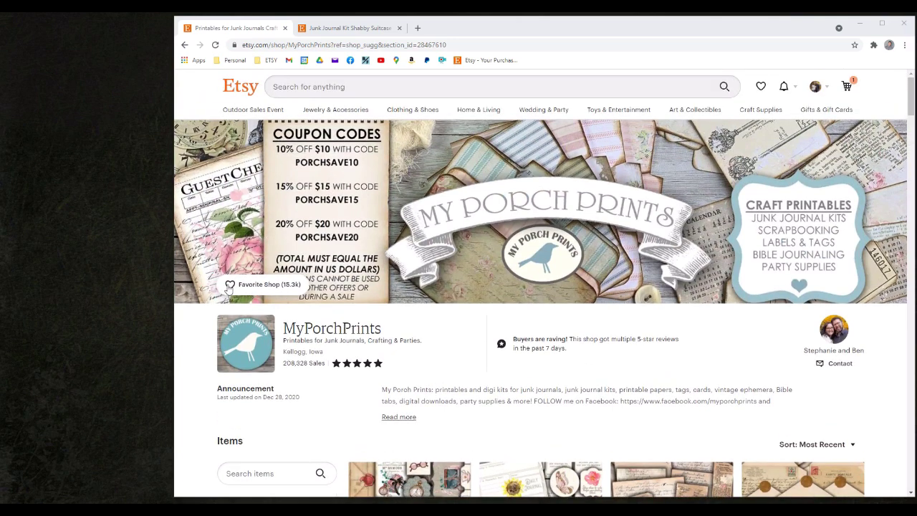
pyautogui.click(230, 285)
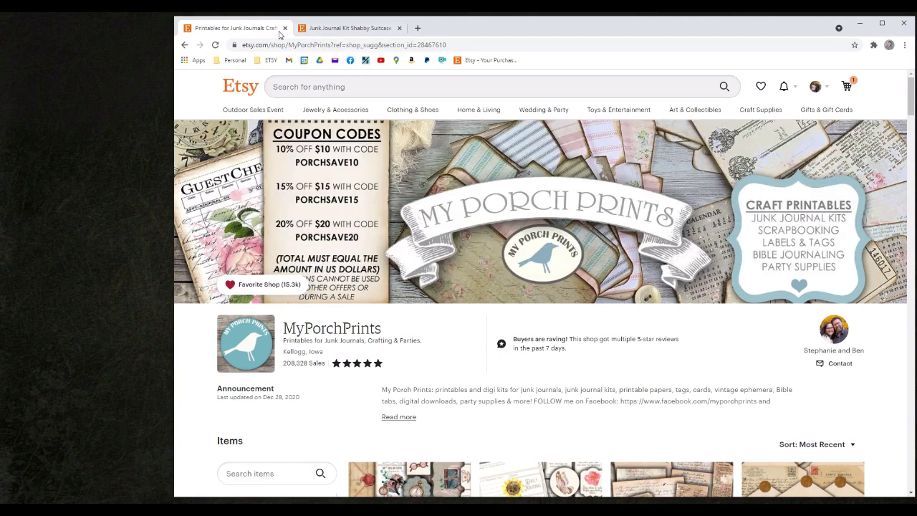
pyautogui.click(235, 45)
pyautogui.moveTo(233, 48); pyautogui.dragTo(607, 66)
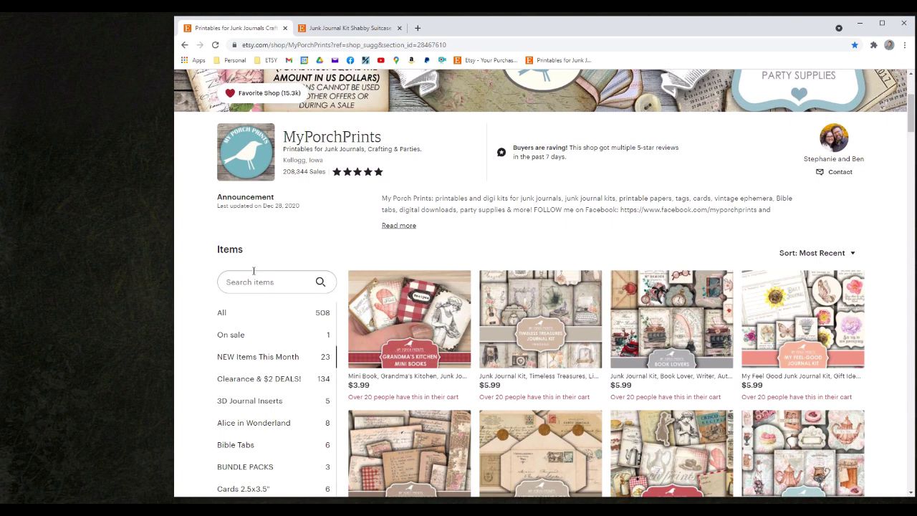
pyautogui.click(229, 280)
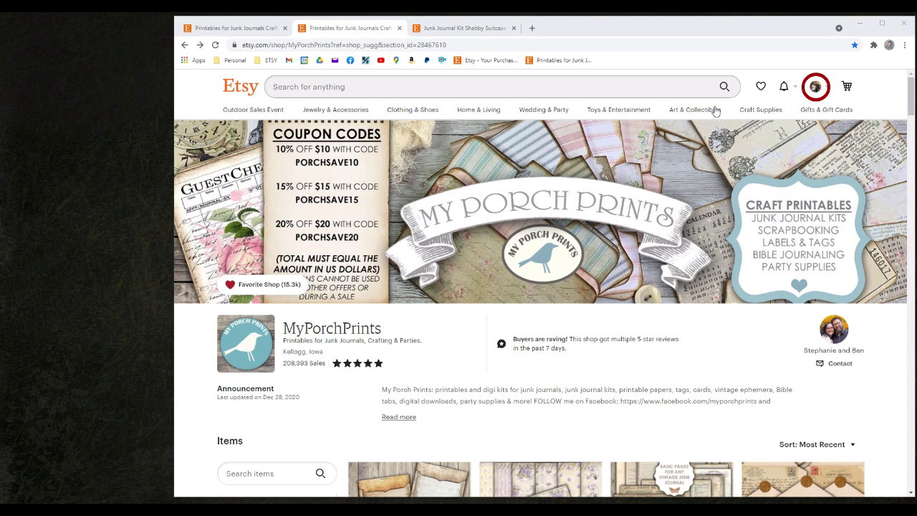
# Review the Etsy account settings, including the password and email sections, and return to the MyPorchPrints shop page.
pyautogui.click(818, 87)
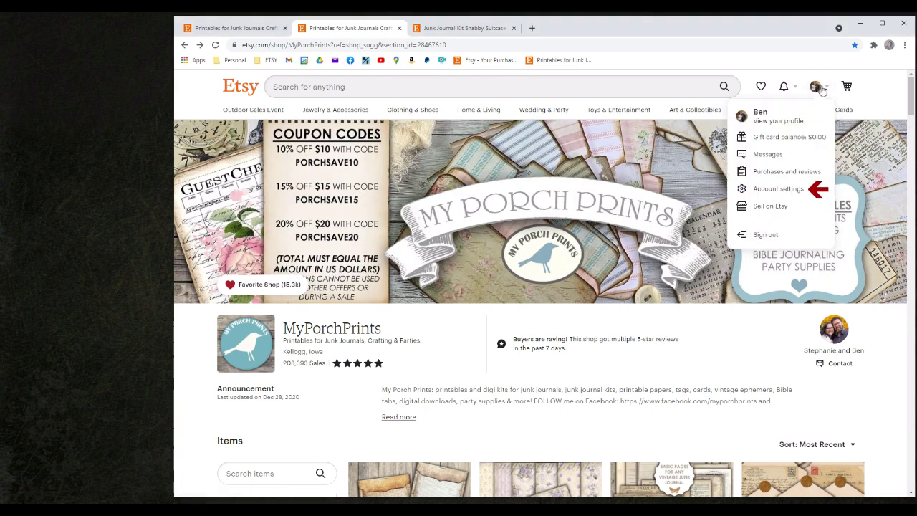
pyautogui.click(780, 194)
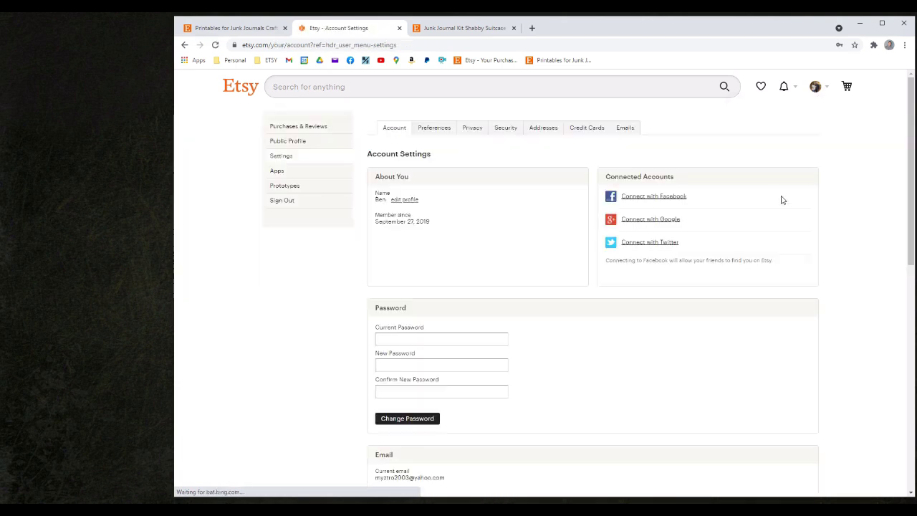
pyautogui.scroll(-1, 380, 400)
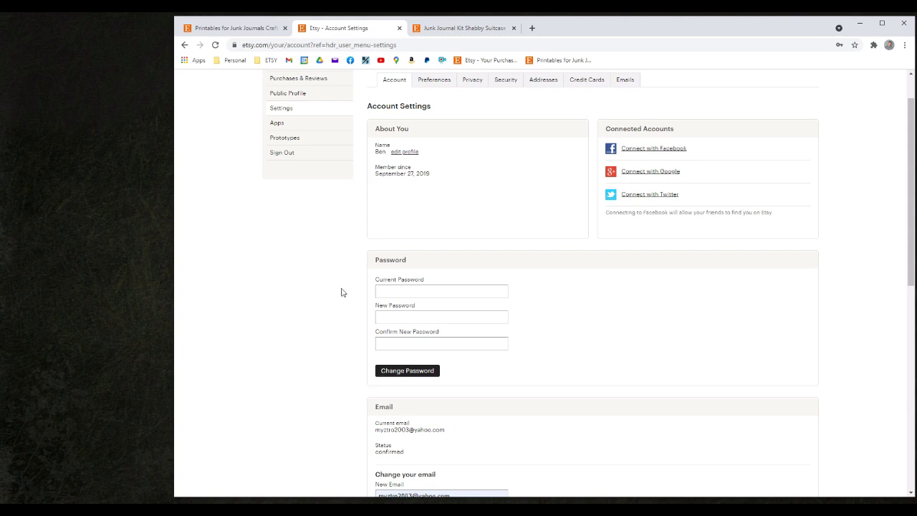
pyautogui.scroll(1, 547, 265)
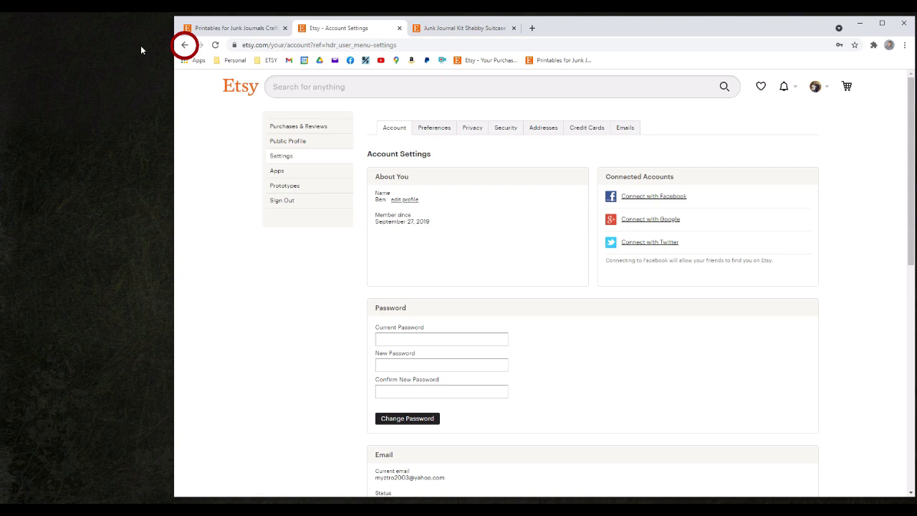
pyautogui.click(183, 45)
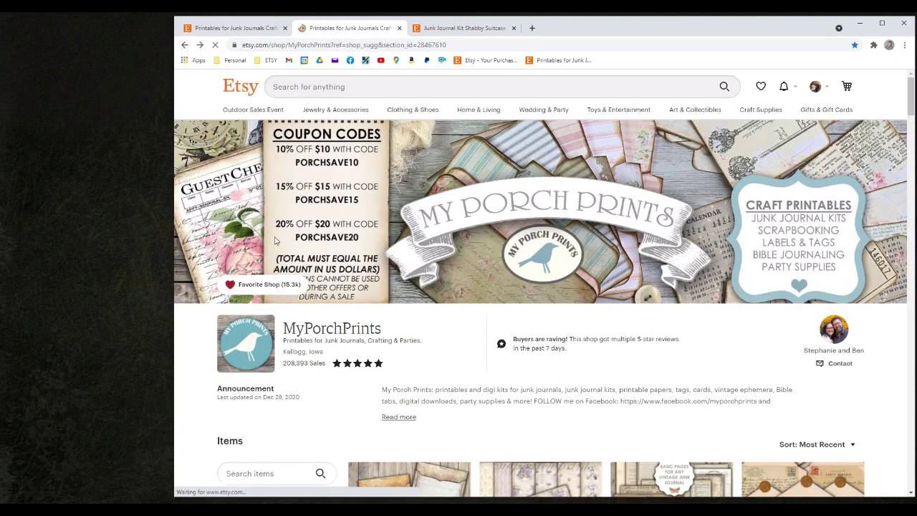
# Open the Mini Notebook Pages and Cover listing from the shop's items and add it to the cart.
pyautogui.scroll(-1, 360, 398)
pyautogui.scroll(-2, 360, 397)
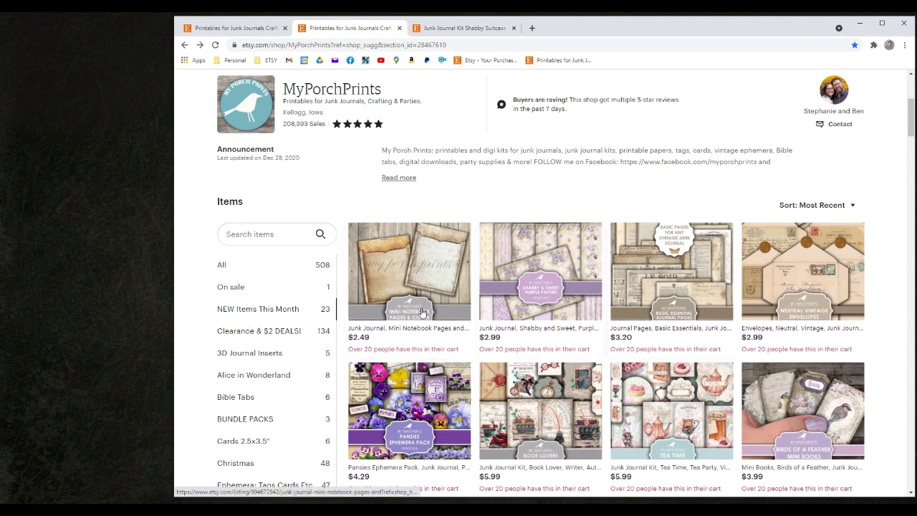
pyautogui.click(408, 291)
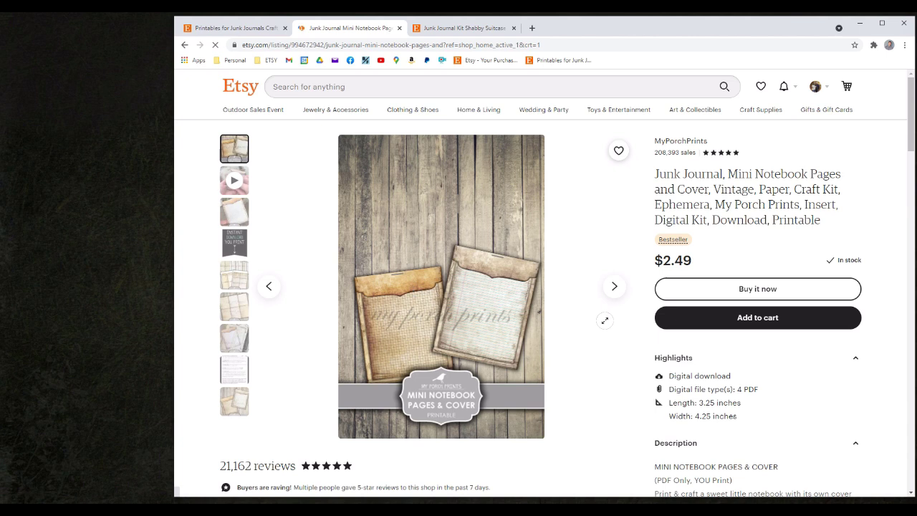
pyautogui.click(754, 323)
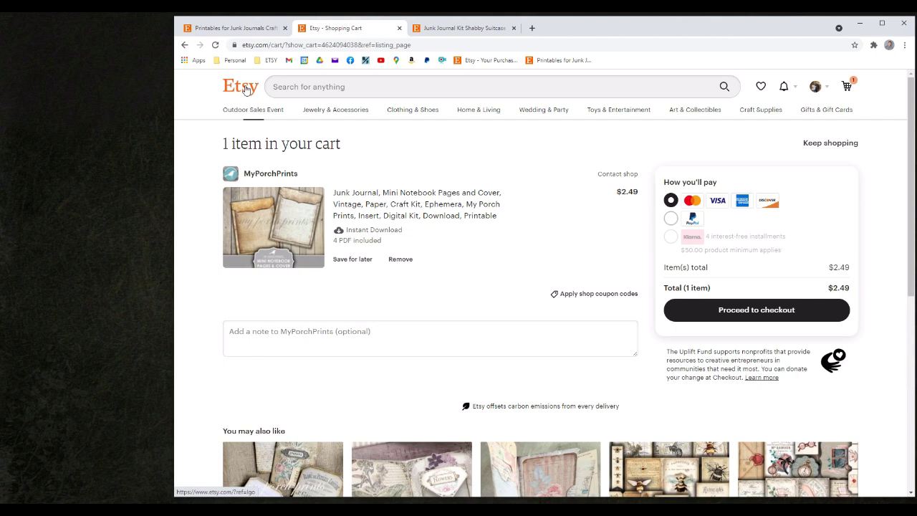
# Return to the shop's items and add the Shabby and Sweet Purple Papers listing to the cart.
pyautogui.click(185, 46)
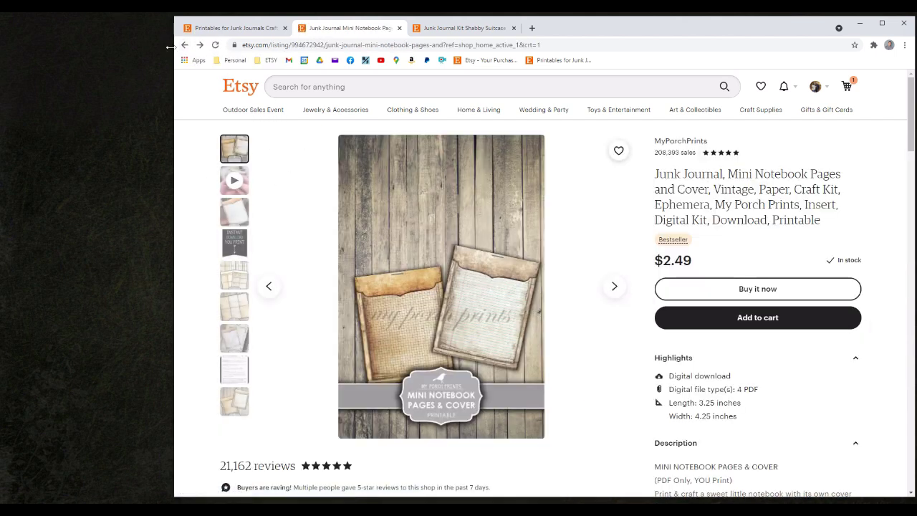
pyautogui.click(186, 45)
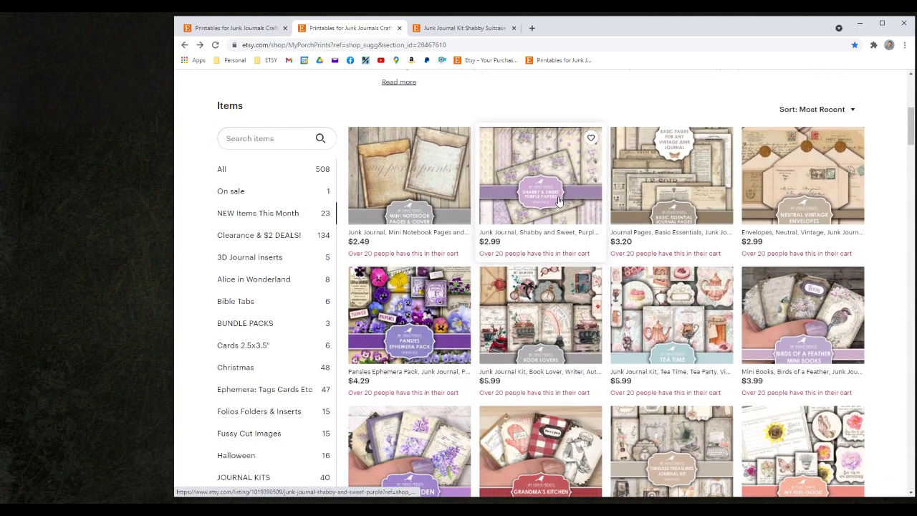
pyautogui.click(601, 205)
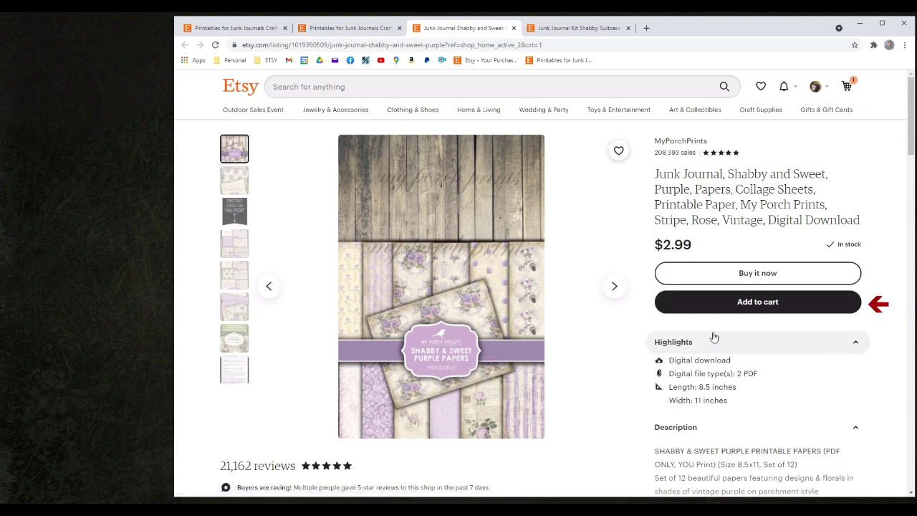
pyautogui.click(765, 307)
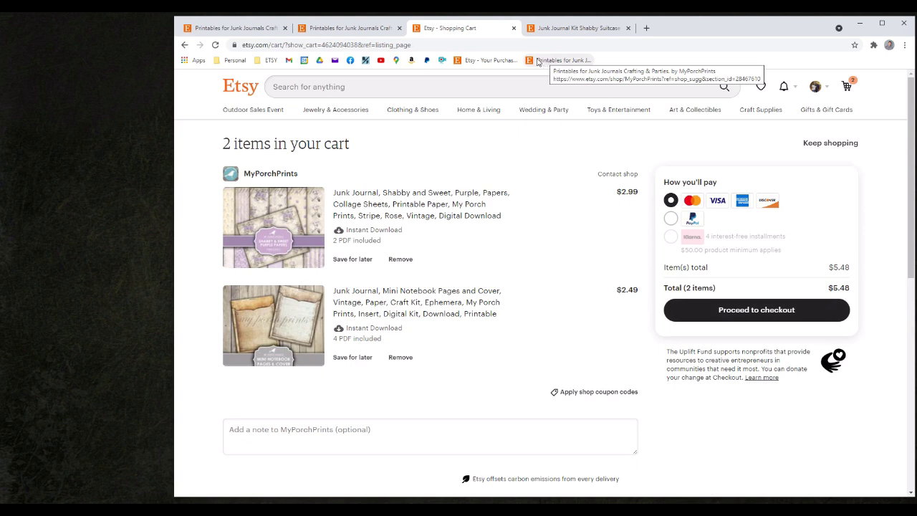
# Reopen the MyPorchPrints shop from its bookmark and add the Basic Essentials Journal Pages listing to the cart.
pyautogui.click(538, 61)
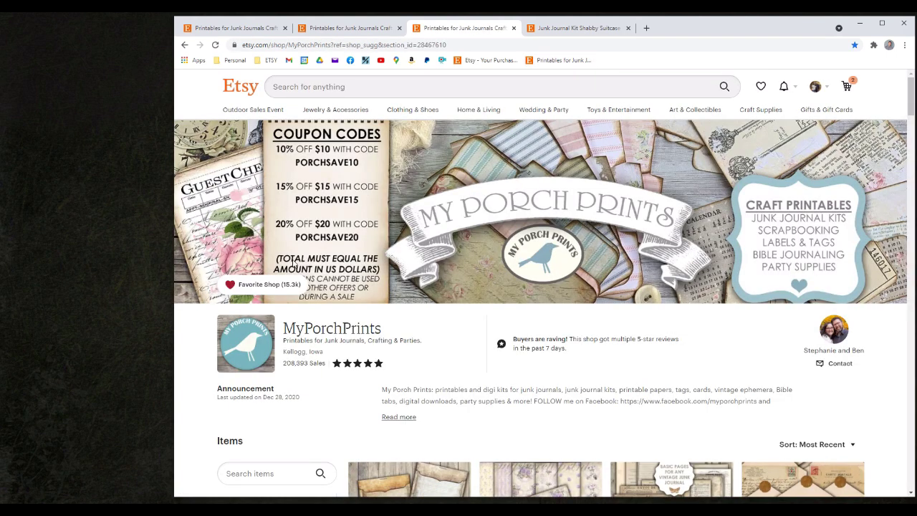
pyautogui.scroll(-4, 293, 264)
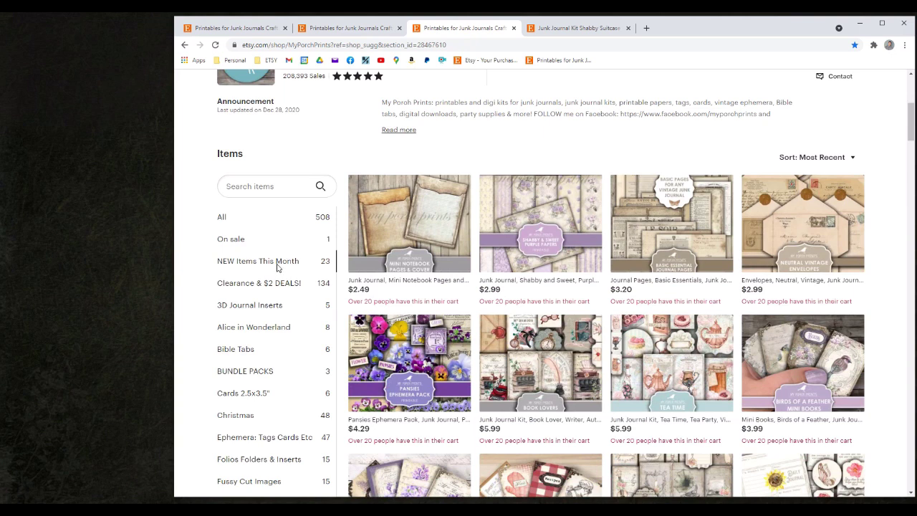
pyautogui.scroll(-1, 502, 323)
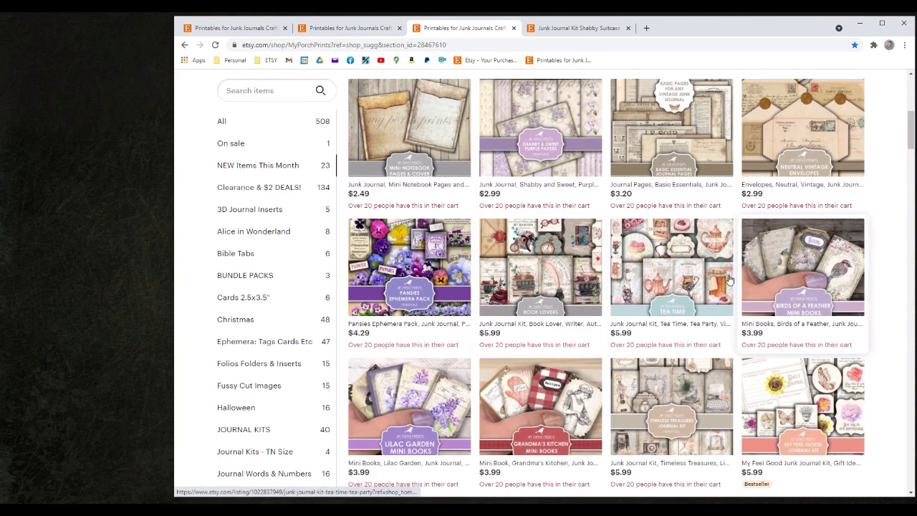
pyautogui.click(683, 143)
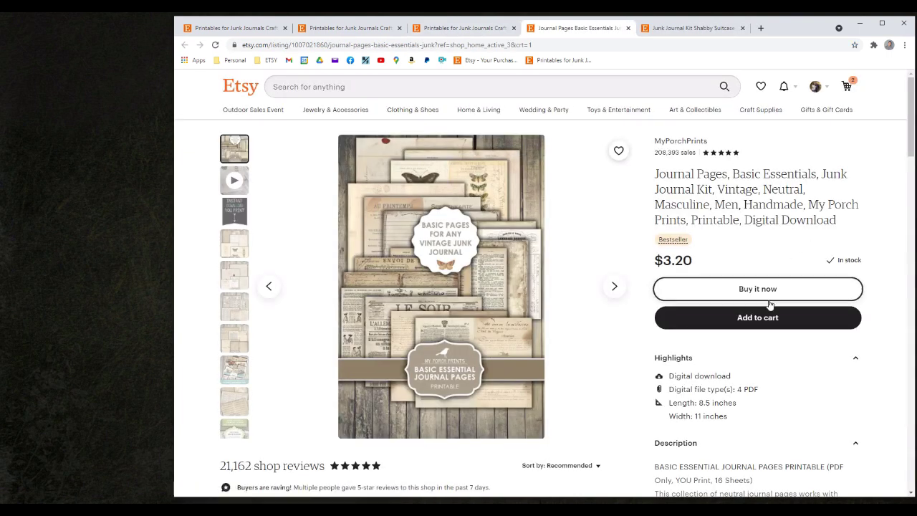
pyautogui.click(750, 320)
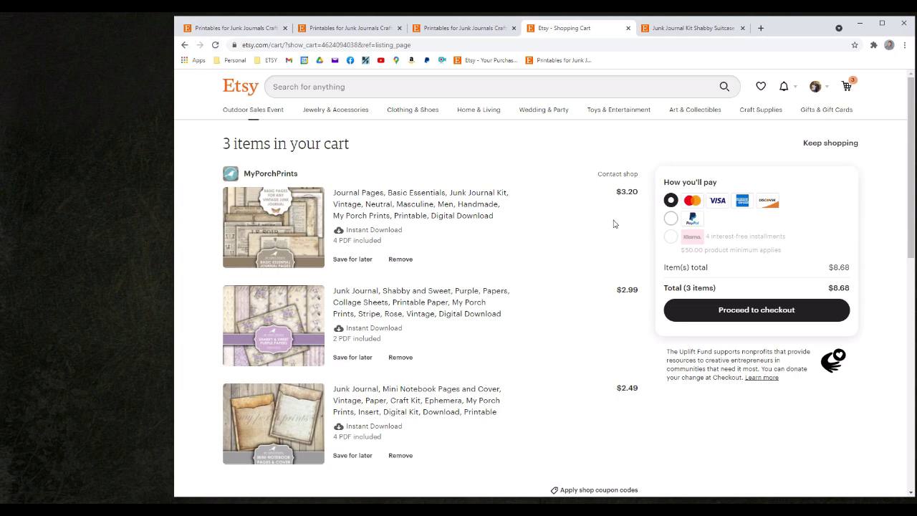
# Close the Journal Pages listing to get back to the shop and add the Pansies Ephemera Pack to the cart.
pyautogui.click(185, 45)
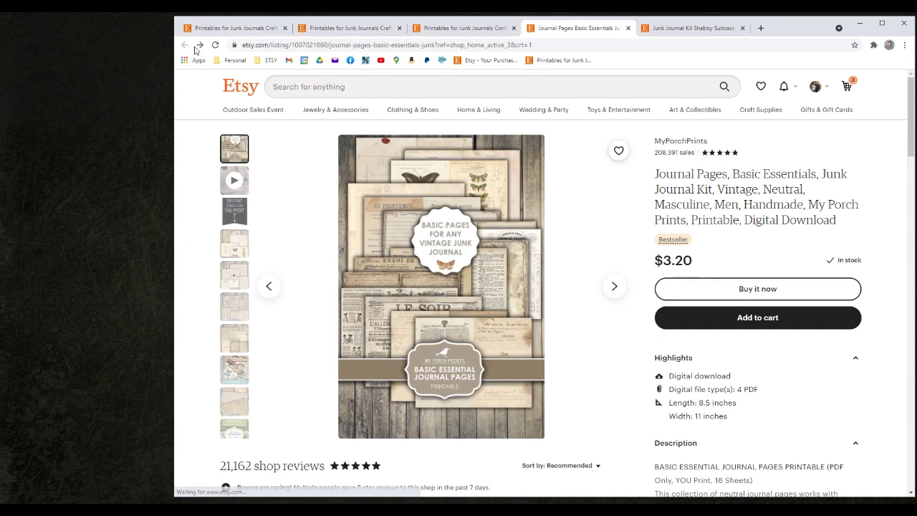
pyautogui.click(628, 28)
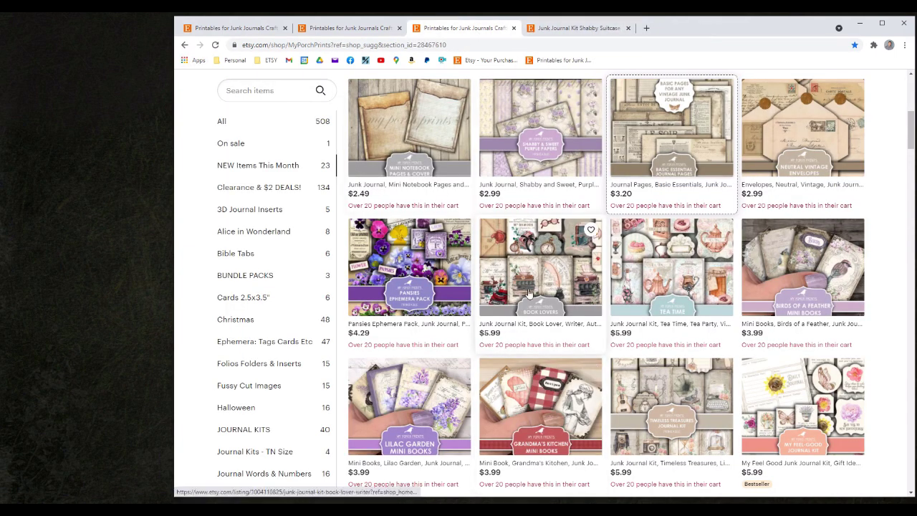
pyautogui.click(426, 270)
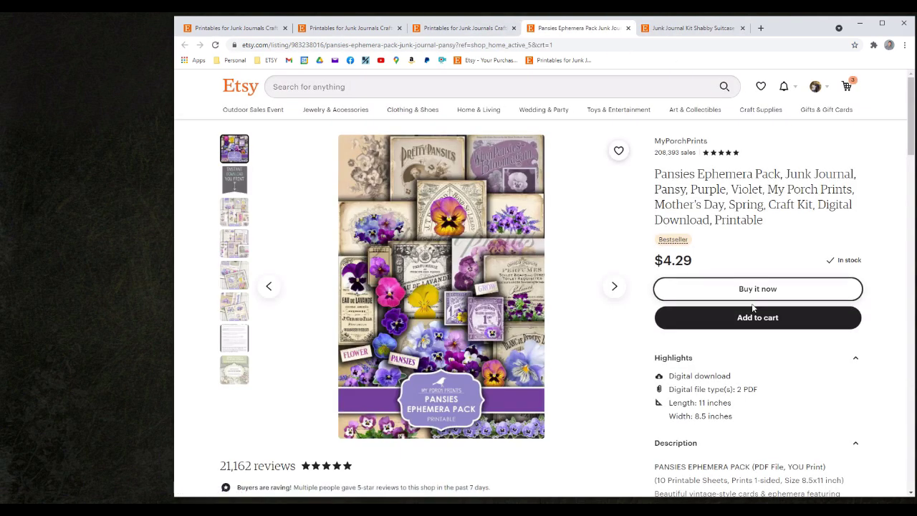
pyautogui.click(744, 323)
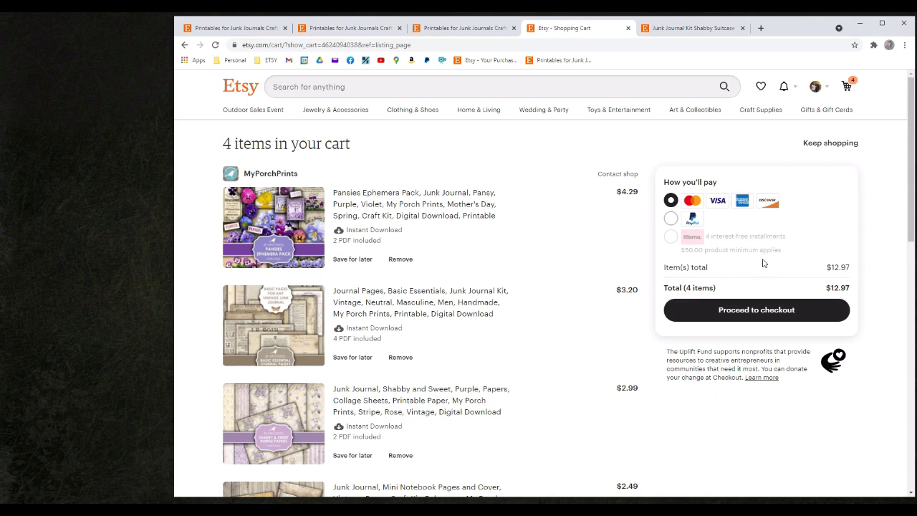
# Look through the other open Etsy pages, return to the shopping cart and proceed to checkout.
pyautogui.hotkey('ctrl', '2')
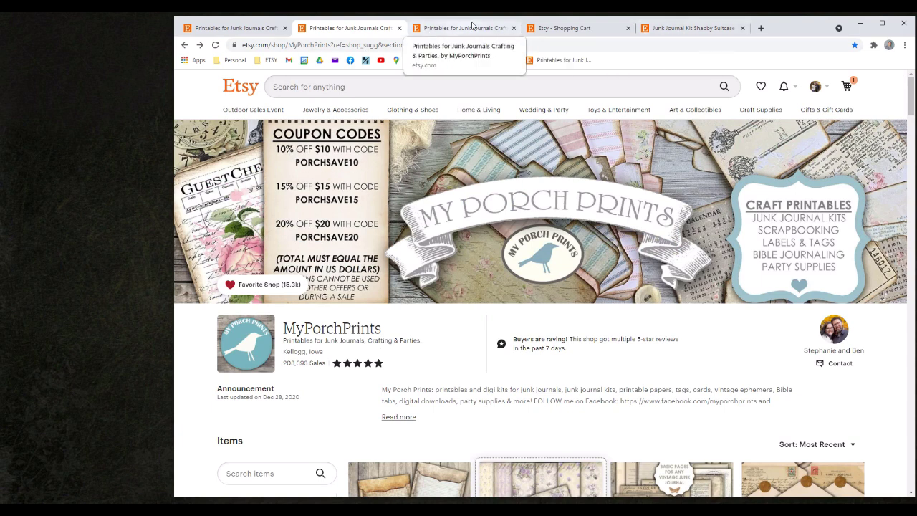
pyautogui.click(651, 28)
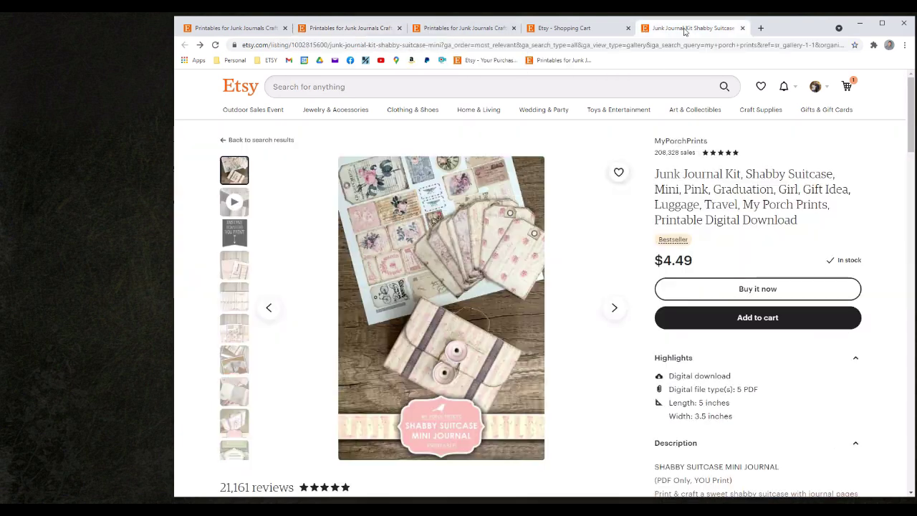
pyautogui.click(586, 27)
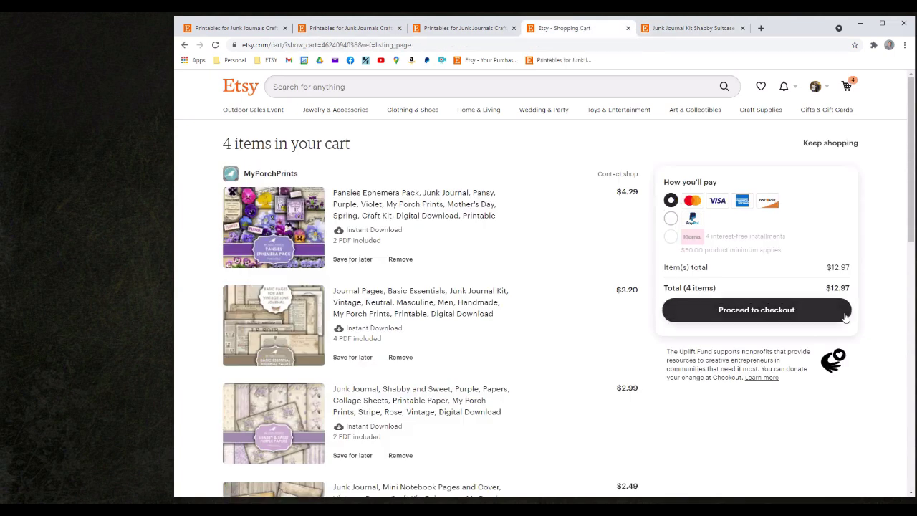
pyautogui.click(745, 316)
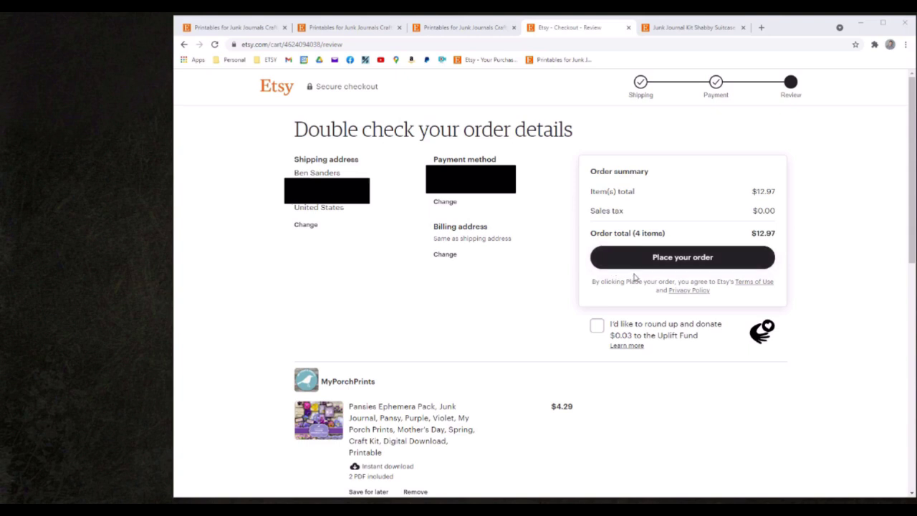
# Apply the shop coupon code PORCHSAVE10 to the order on the checkout review page.
pyautogui.scroll(-5, 635, 301)
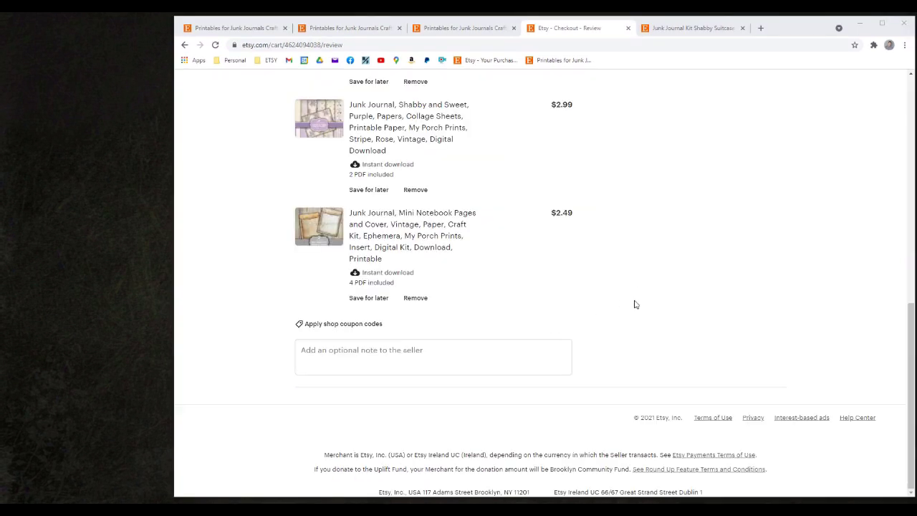
pyautogui.click(370, 326)
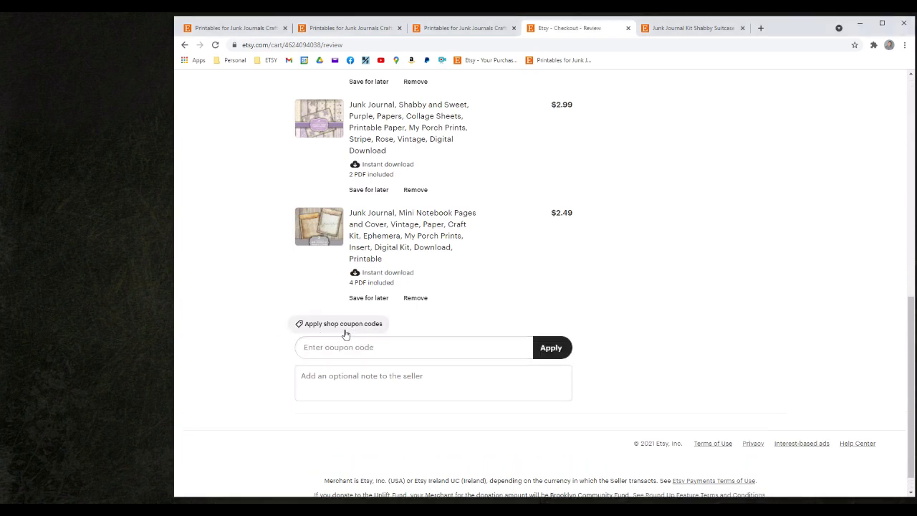
pyautogui.click(364, 346)
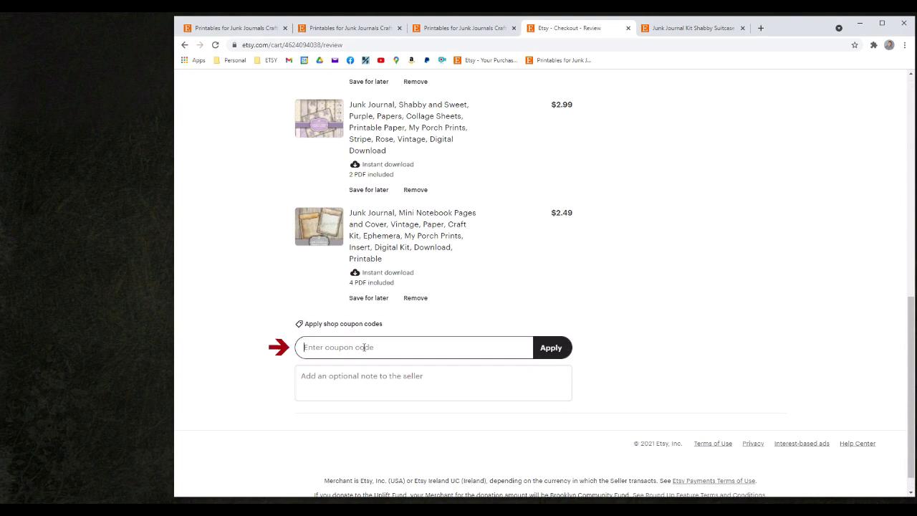
pyautogui.write('p')
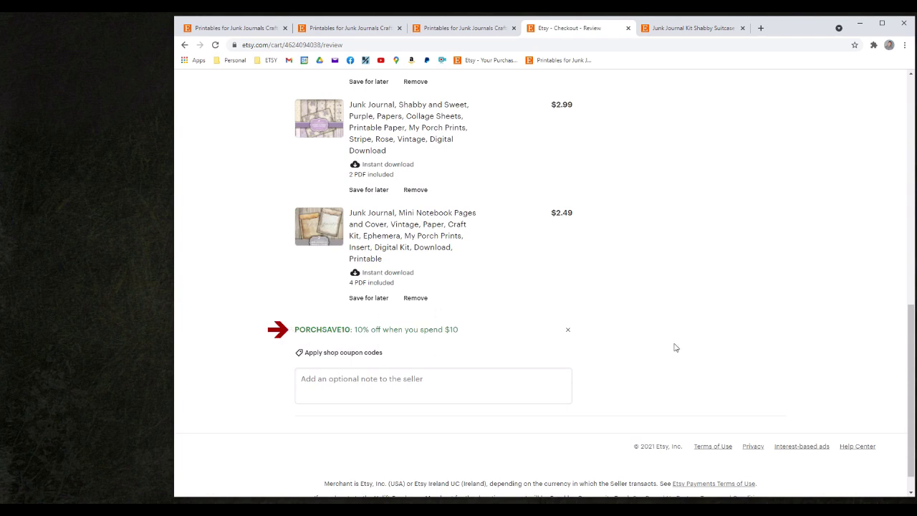
# Check the order summary, place the order and open the purchased digital files.
pyautogui.scroll(10, 673, 347)
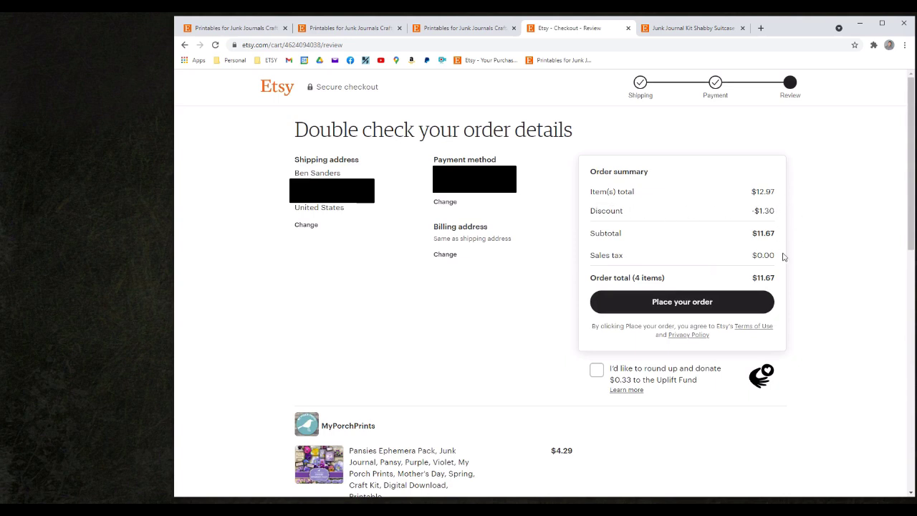
pyautogui.click(672, 304)
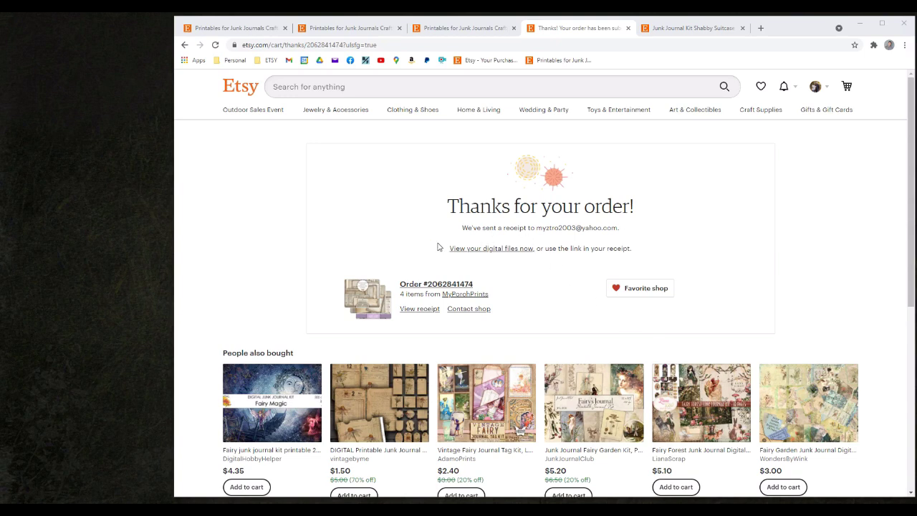
pyautogui.click(491, 248)
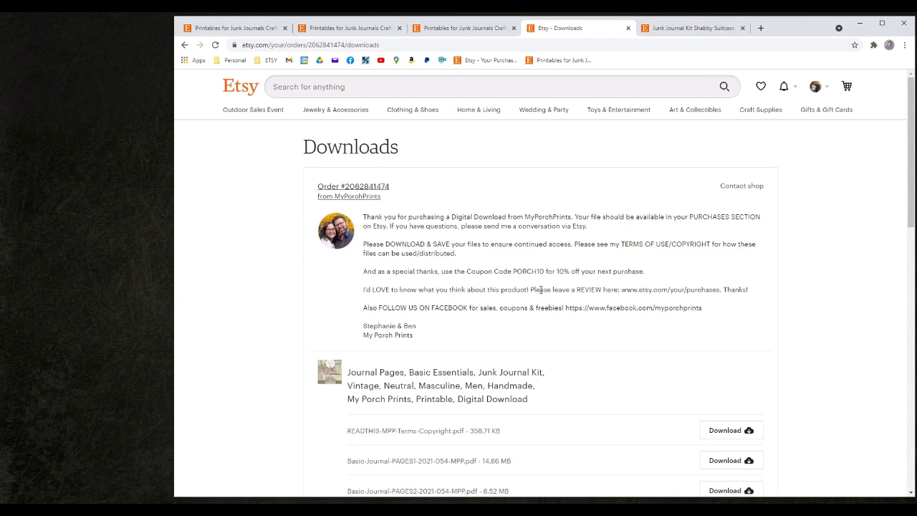
# Review the downloadable PDF files listed for each purchased item, and close the Downloads page.
pyautogui.scroll(-3, 829, 364)
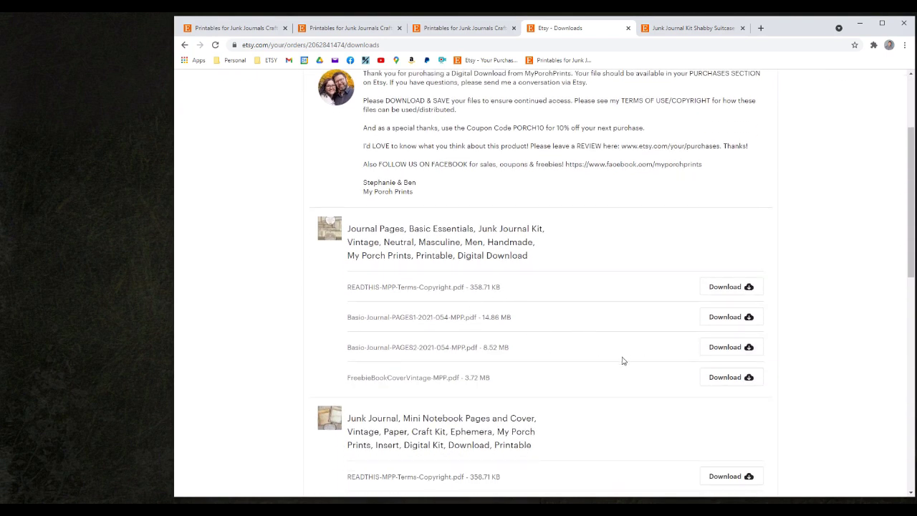
pyautogui.scroll(-3, 776, 353)
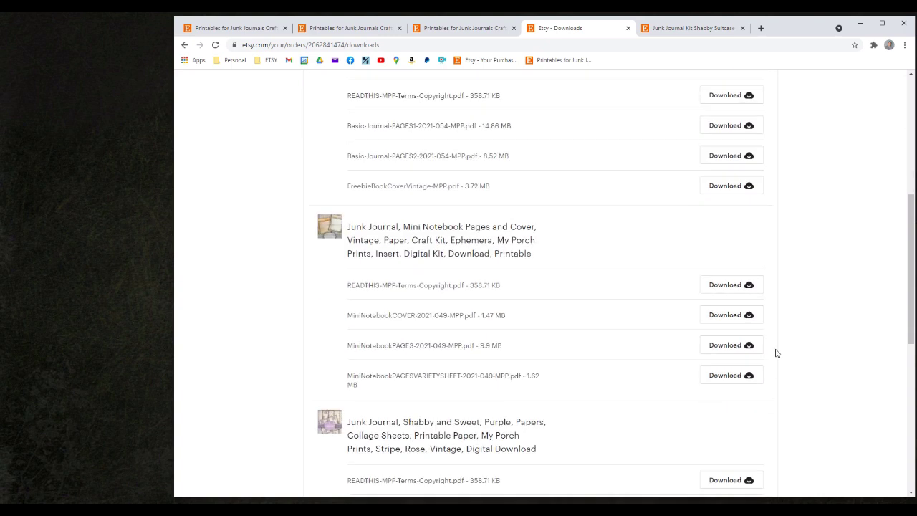
pyautogui.scroll(-5, 774, 362)
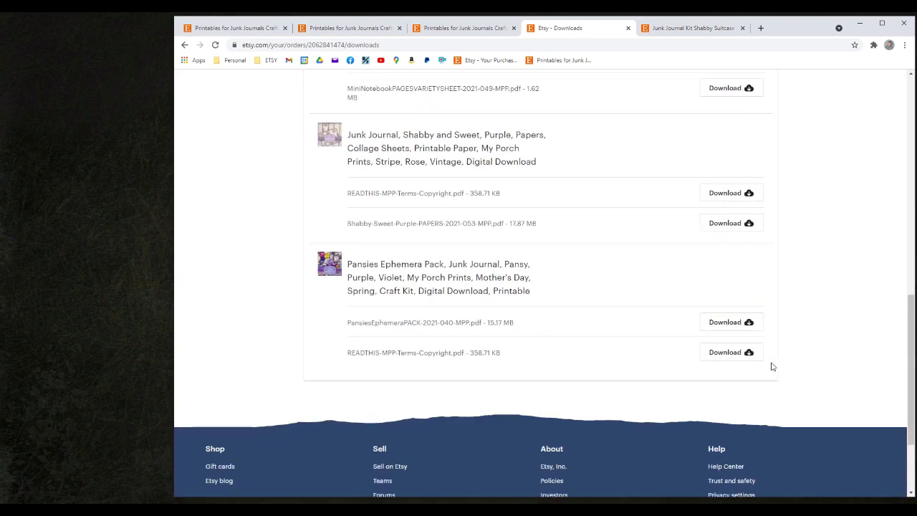
pyautogui.scroll(6, 772, 366)
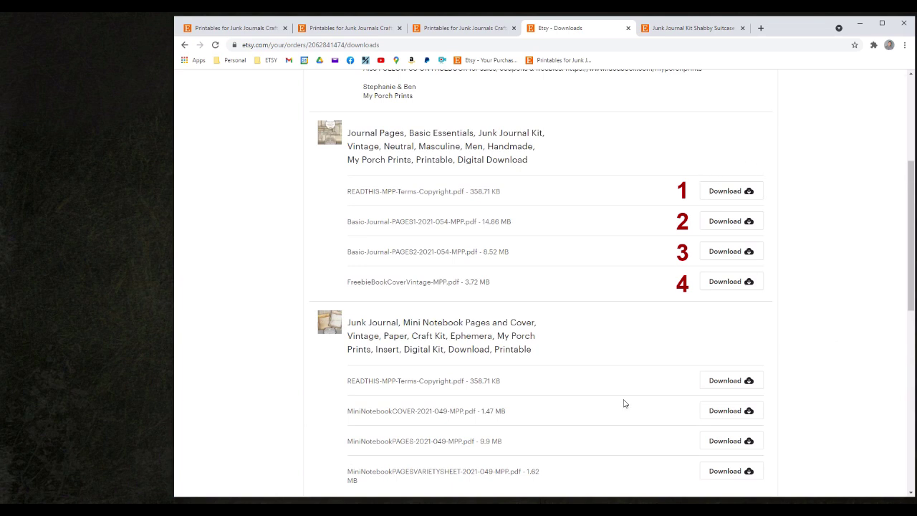
pyautogui.scroll(-2, 623, 403)
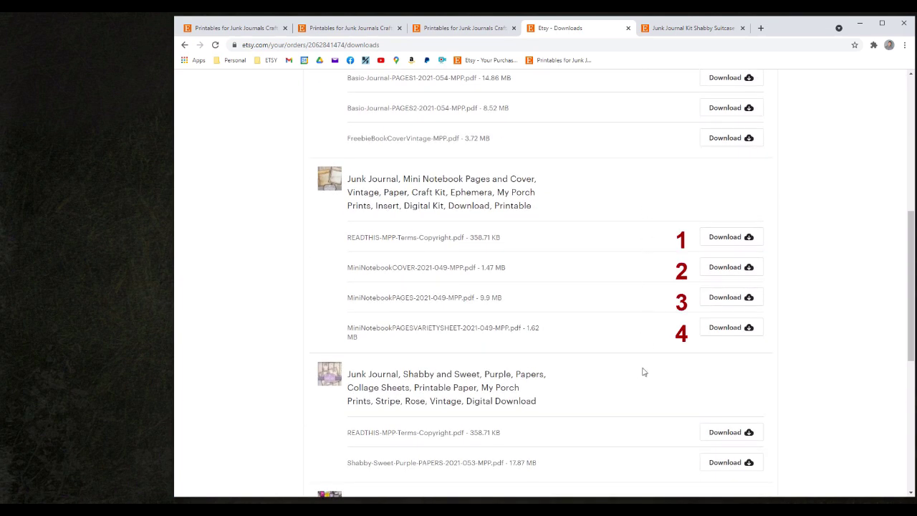
pyautogui.scroll(-3, 642, 372)
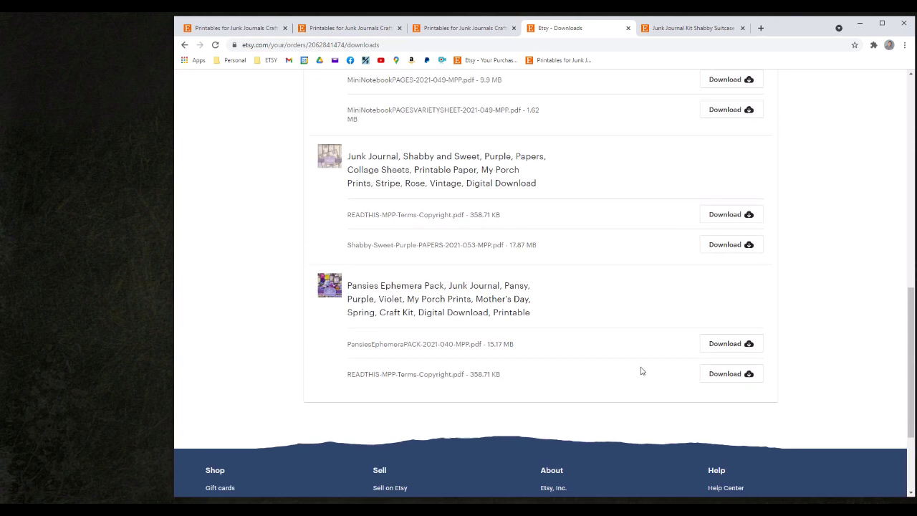
pyautogui.scroll(7, 641, 371)
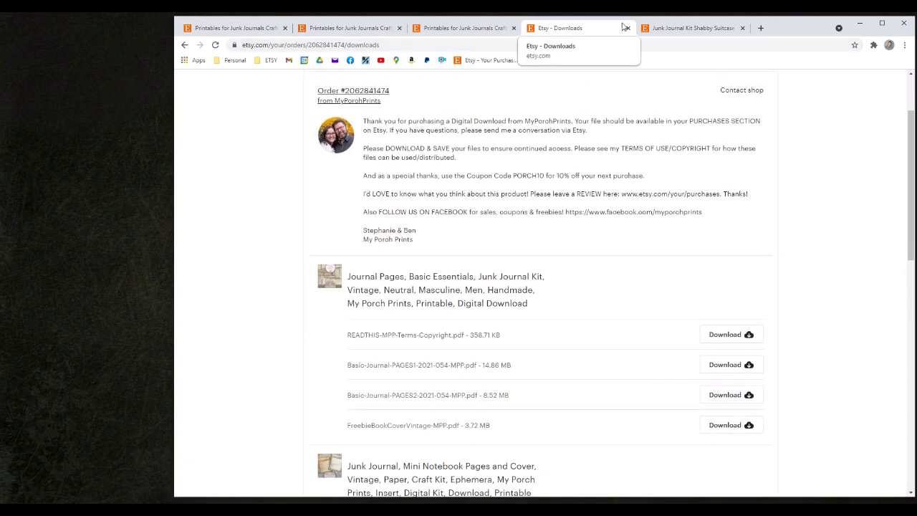
pyautogui.click(628, 29)
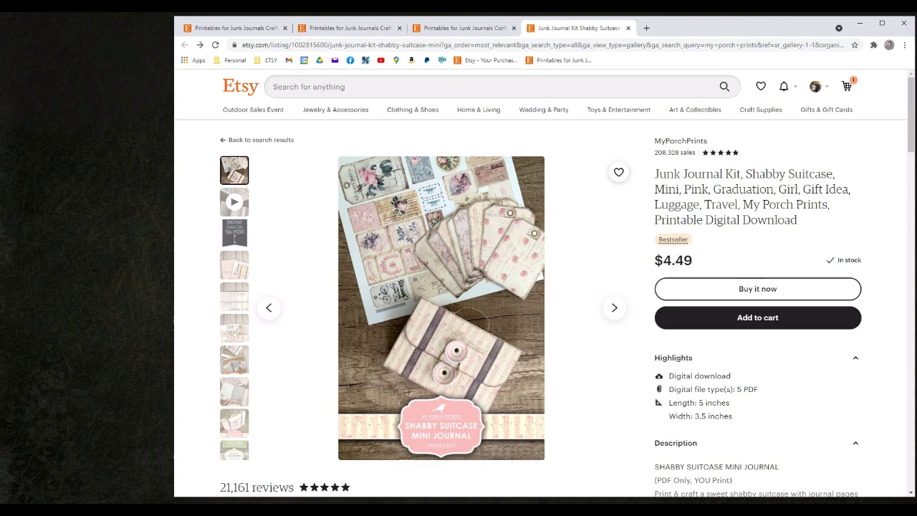
# Switch to Yahoo Mail and open the purchased files on Etsy from the MyPorchPrints order confirmation e-mail.
pyautogui.moveTo(916, 143); pyautogui.dragTo(569, 61)
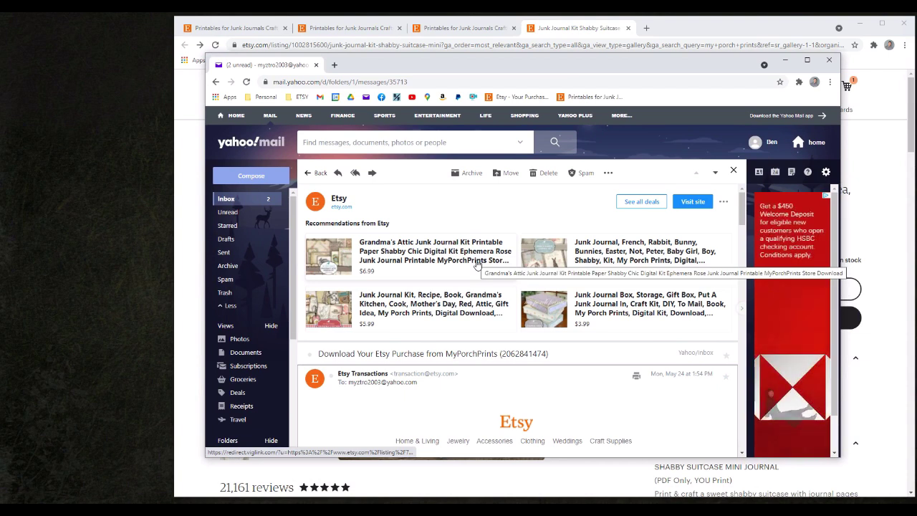
pyautogui.scroll(-5, 456, 263)
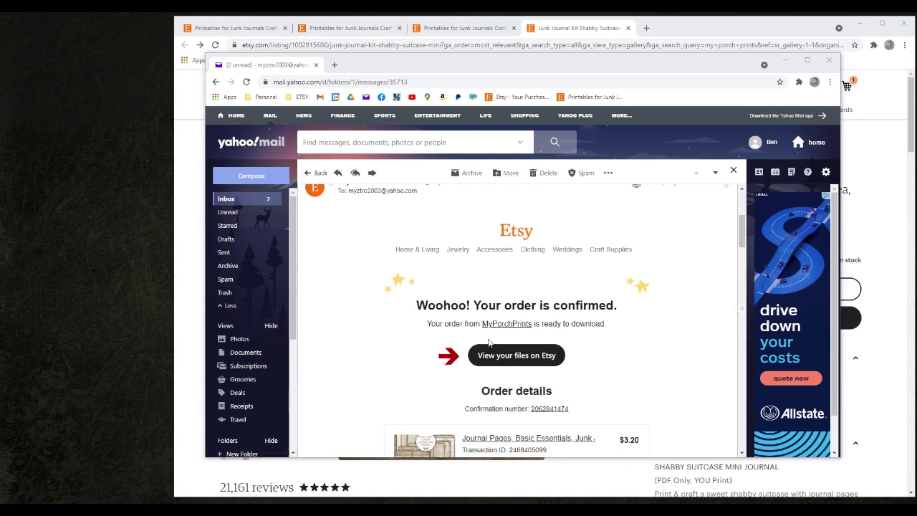
pyautogui.click(522, 362)
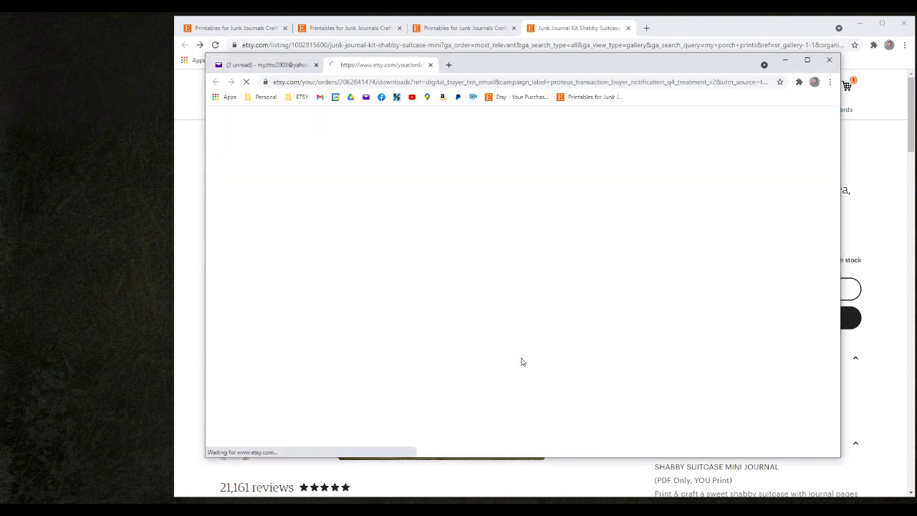
# Review the downloadable PDF files listed for each item on the Downloads page reached from the e-mail.
pyautogui.scroll(-3, 800, 357)
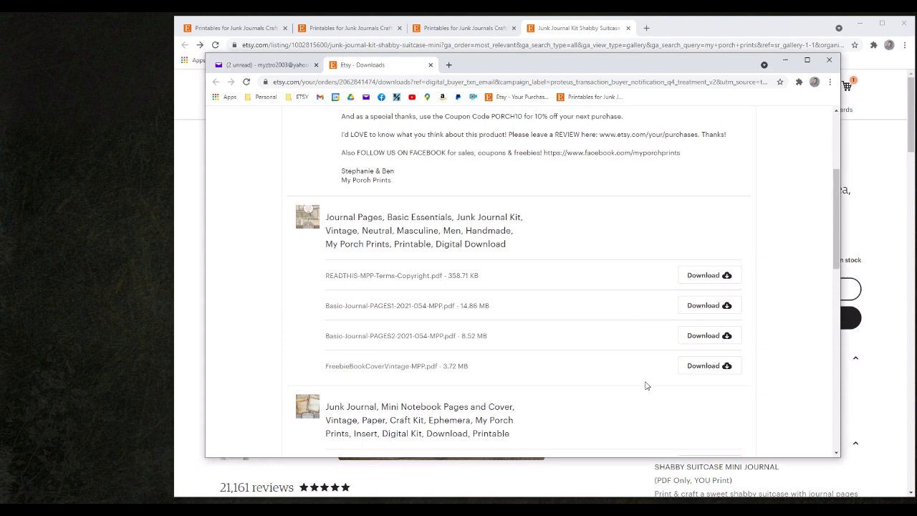
pyautogui.scroll(-3, 645, 382)
pyautogui.scroll(-3, 651, 414)
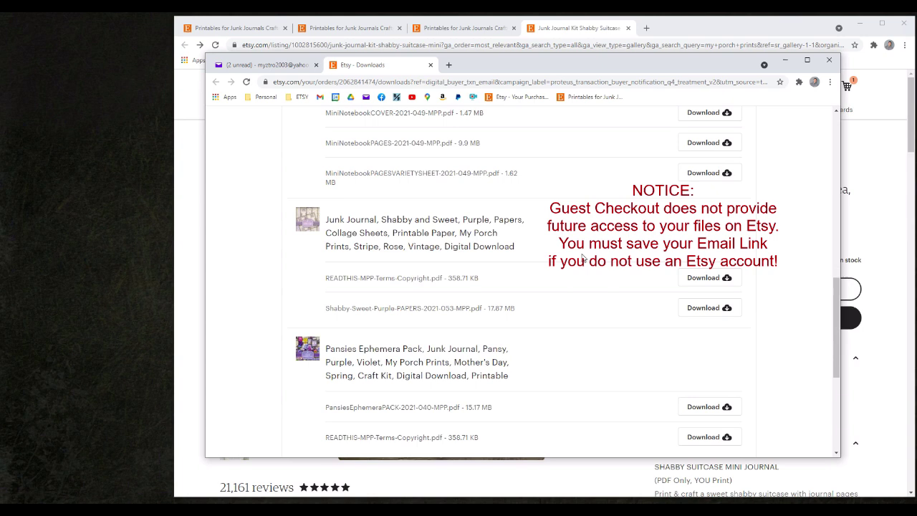
pyautogui.scroll(10, 583, 258)
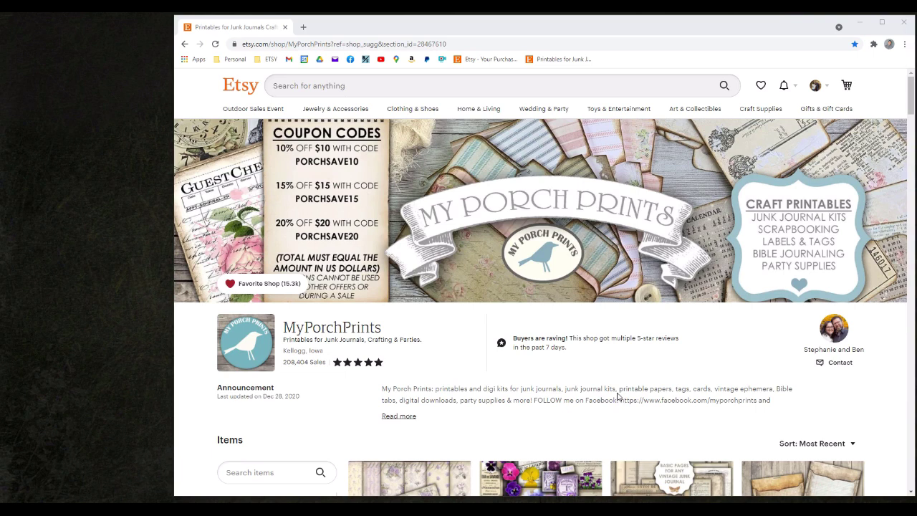
# From the MyPorchPrints shop page, open the account's purchases and reviews and look through the orders and their products.
pyautogui.click(823, 88)
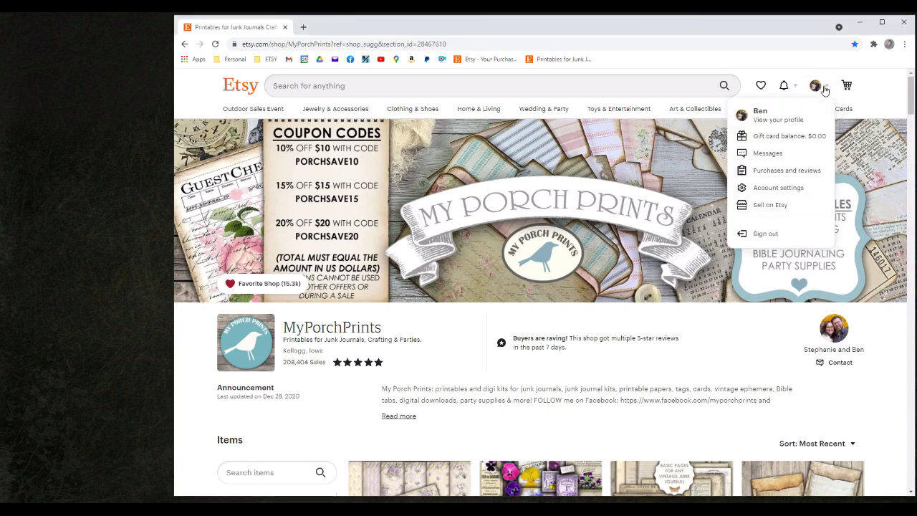
pyautogui.click(766, 172)
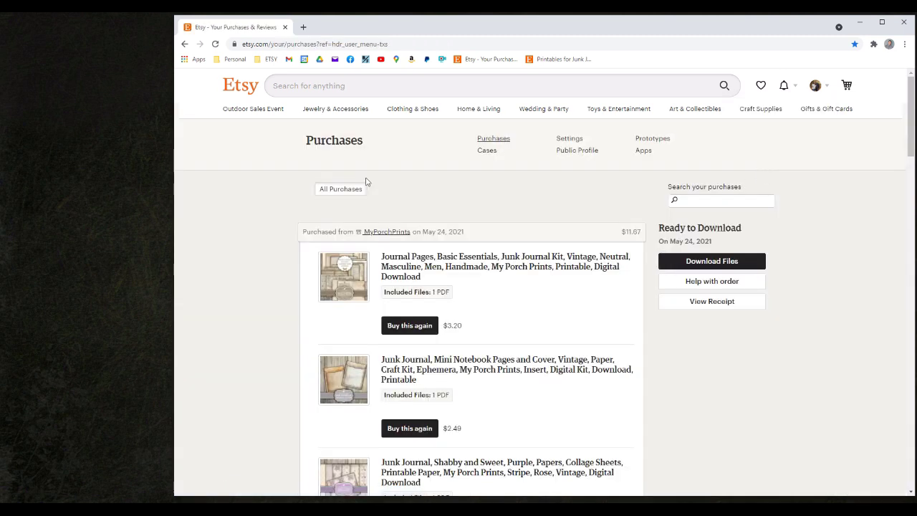
pyautogui.scroll(-2, 290, 235)
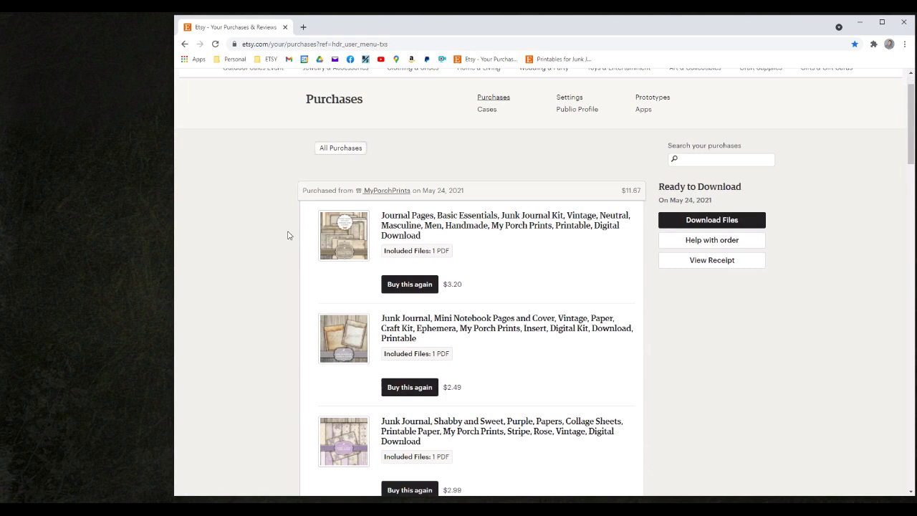
pyautogui.scroll(-2, 263, 195)
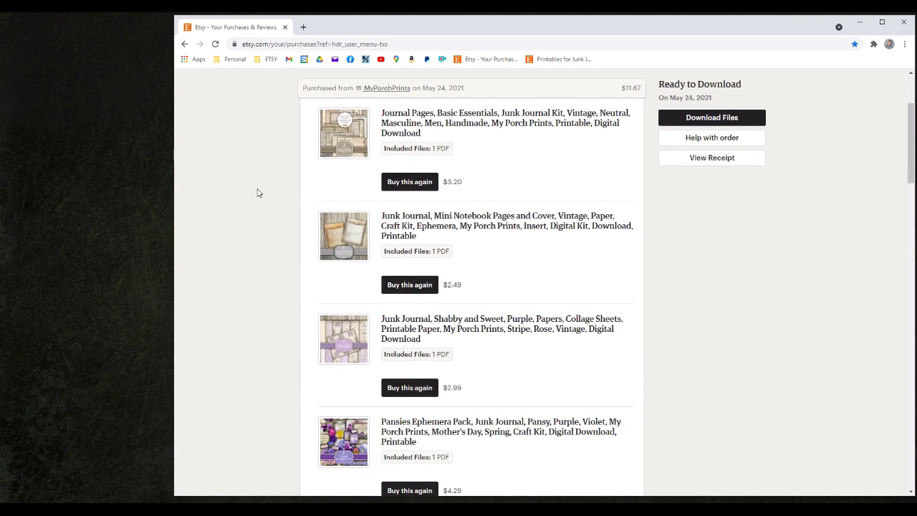
pyautogui.scroll(2, 258, 192)
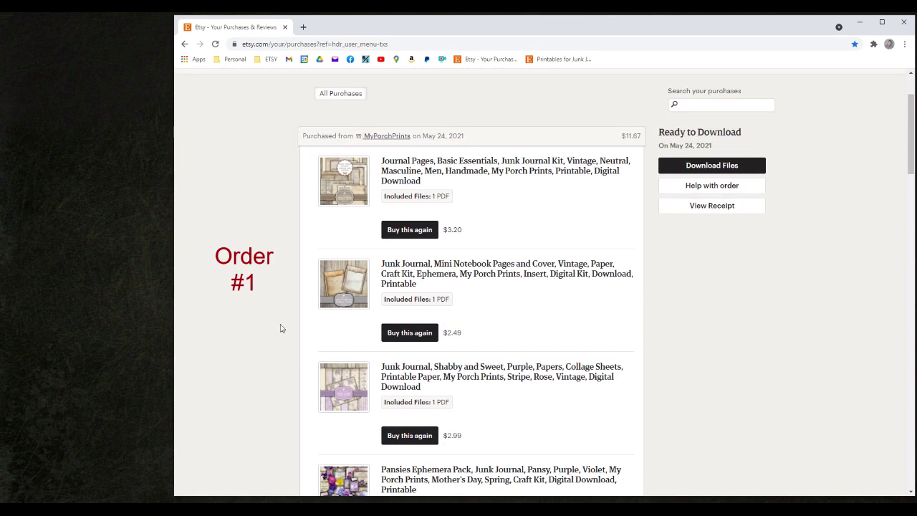
pyautogui.scroll(-3, 285, 334)
pyautogui.scroll(-2, 369, 322)
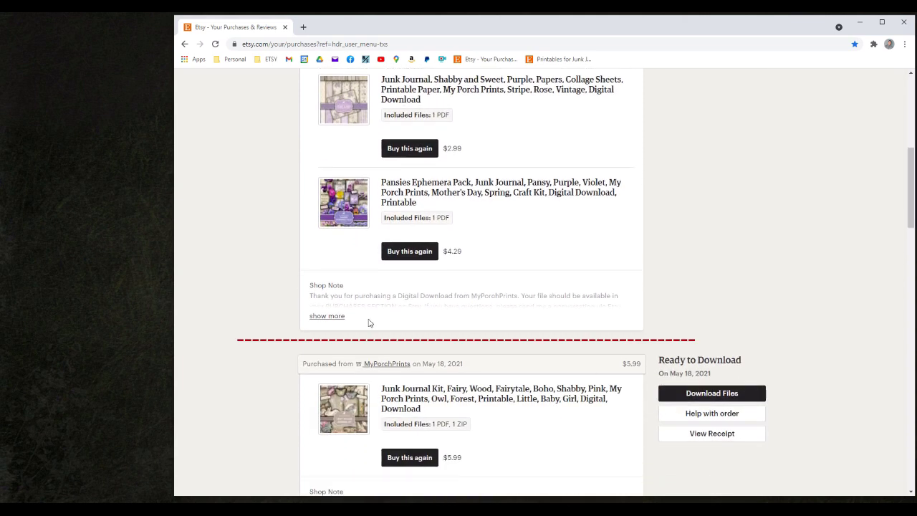
pyautogui.scroll(-5, 265, 351)
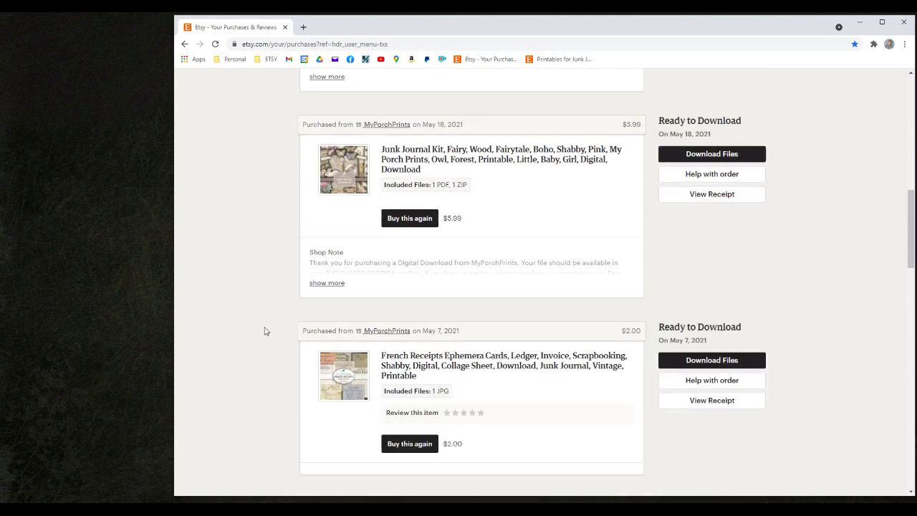
pyautogui.scroll(15, 383, 200)
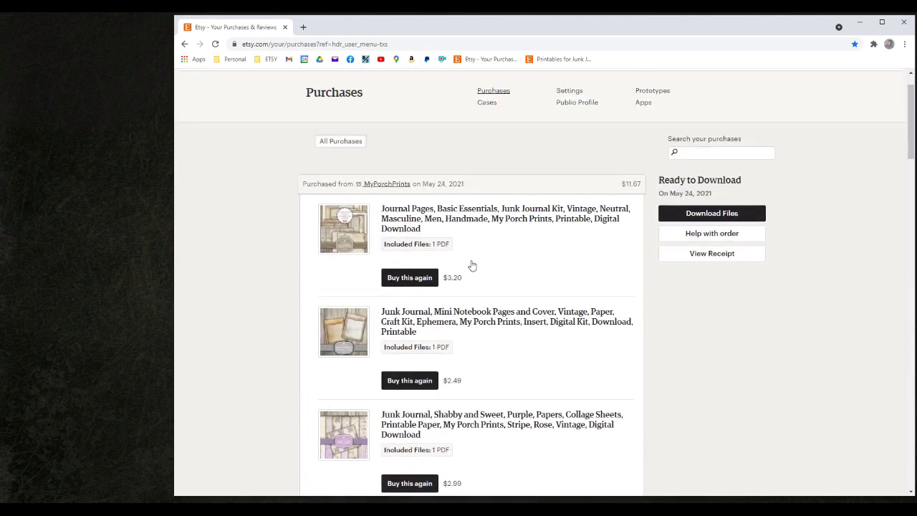
pyautogui.scroll(-2, 525, 365)
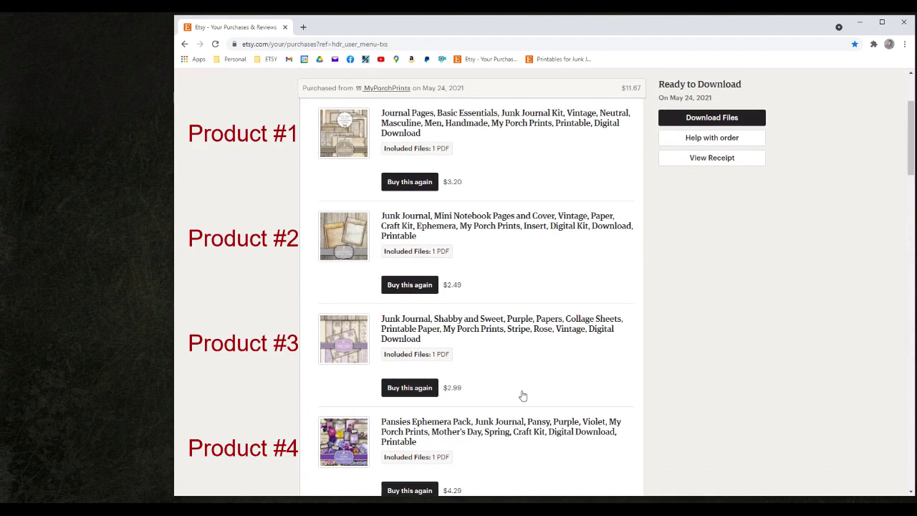
# Open the download files of the May 24, 2021 order and review the files listed for each product.
pyautogui.click(702, 122)
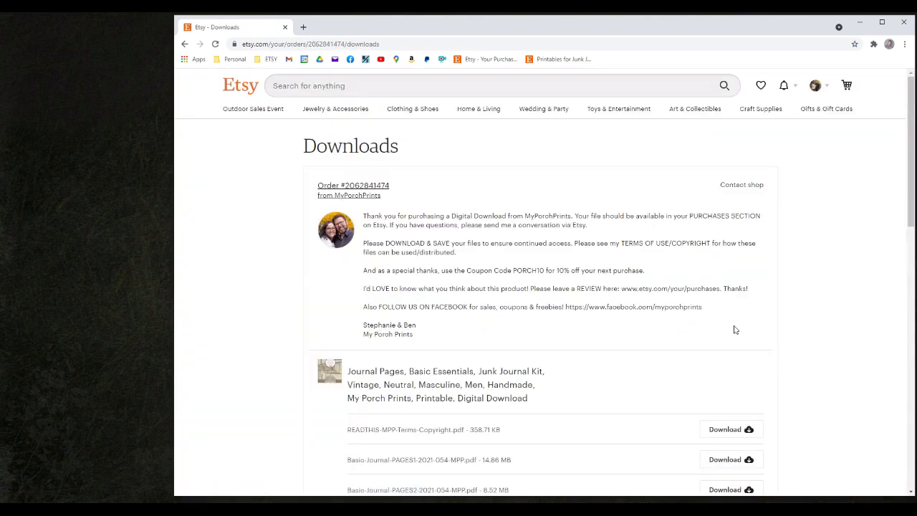
pyautogui.scroll(-2, 731, 326)
pyautogui.scroll(-2, 732, 327)
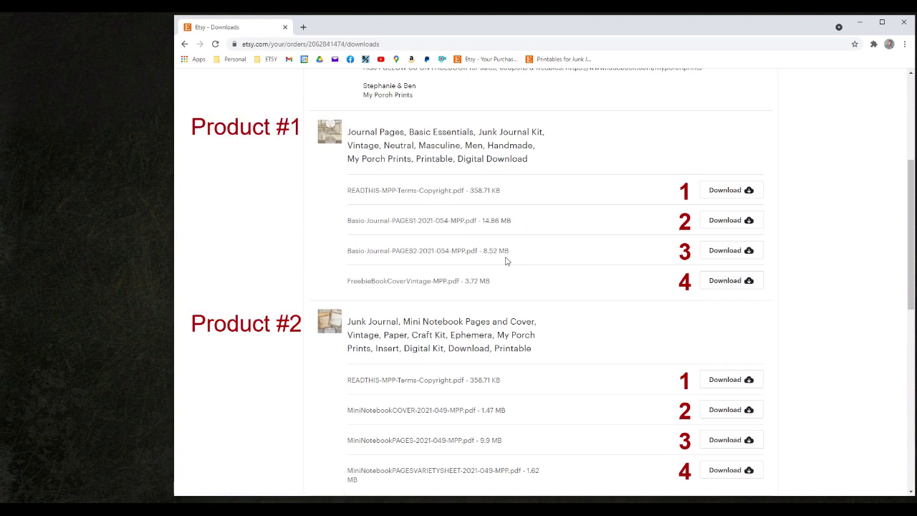
pyautogui.scroll(-1, 686, 344)
pyautogui.scroll(-3, 282, 191)
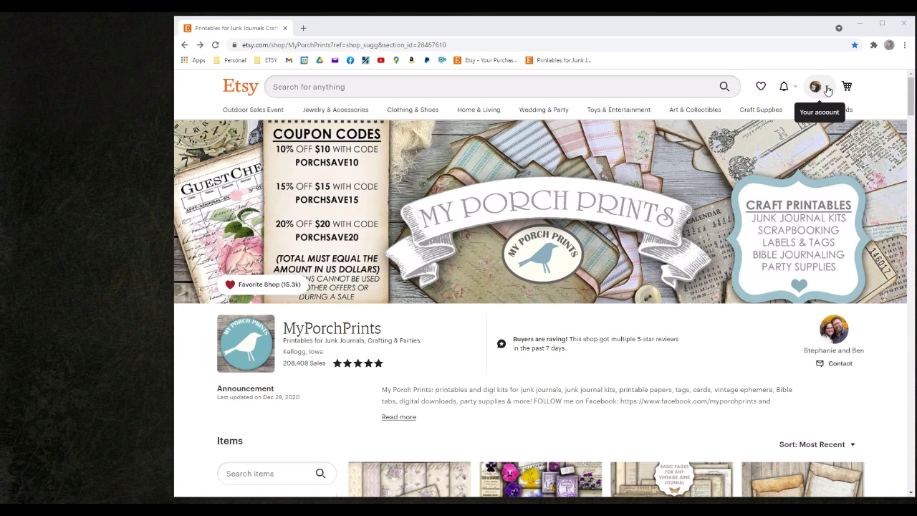
# Open purchases and reviews from the shop page and go to the download files of the May 18, 2021 order.
pyautogui.click(826, 89)
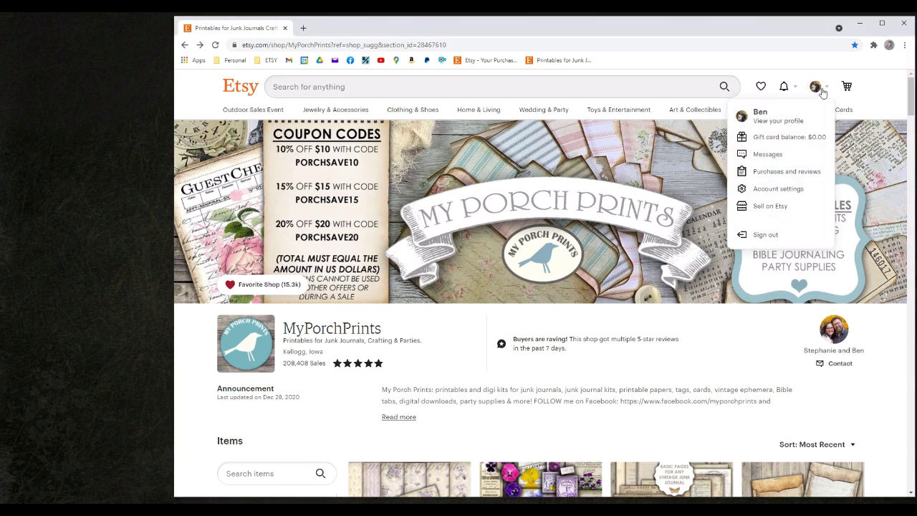
pyautogui.click(785, 172)
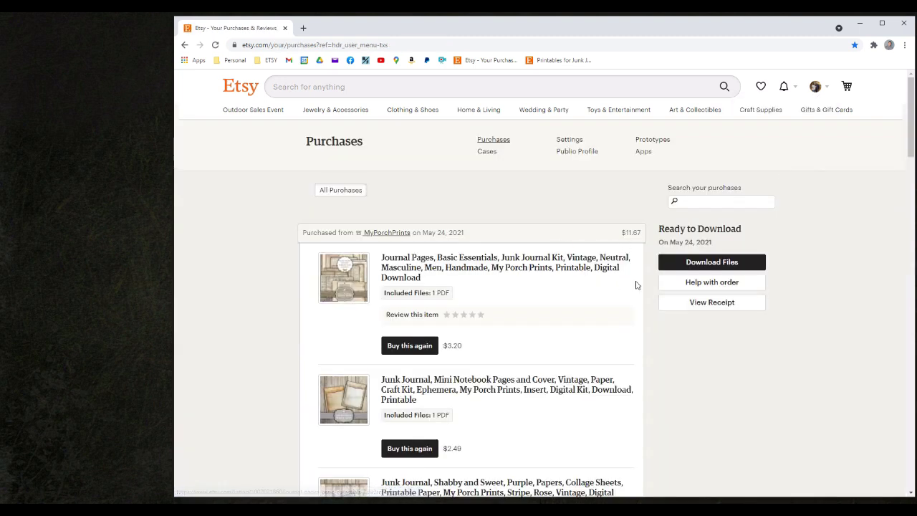
pyautogui.scroll(-3, 630, 308)
pyautogui.scroll(-5, 675, 389)
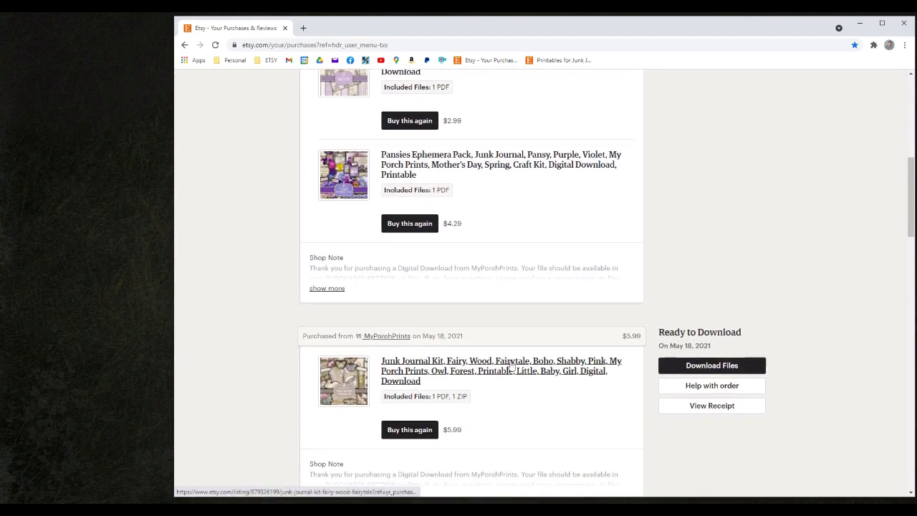
pyautogui.click(724, 368)
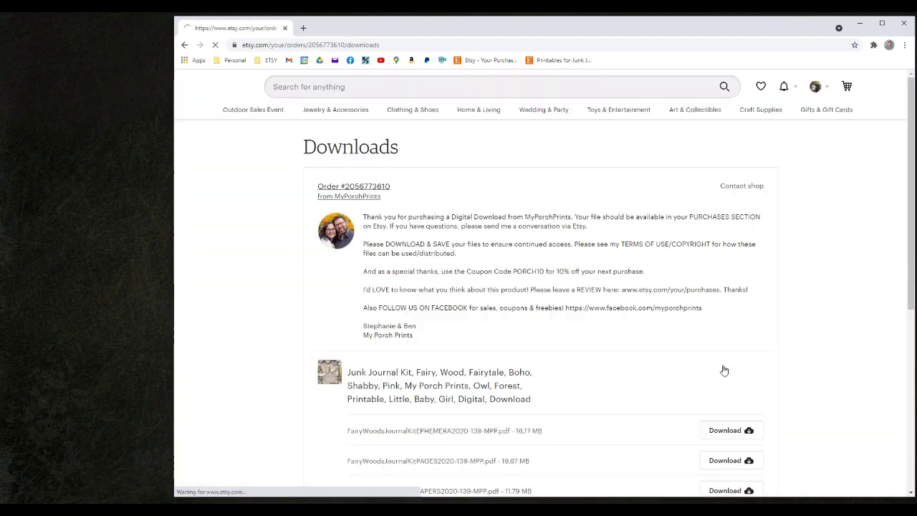
# Download all the Fairy Woods Journal Kit files: the EPHEMERA, PAGES, PAPERS and FUSSYCUTS PDFs and the FUSSYCUTJPGs zip.
pyautogui.scroll(-2, 735, 326)
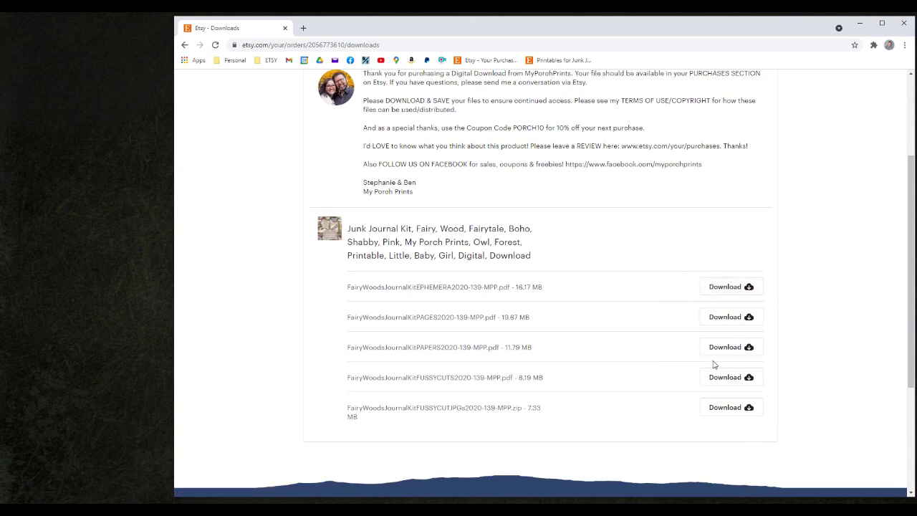
pyautogui.click(725, 293)
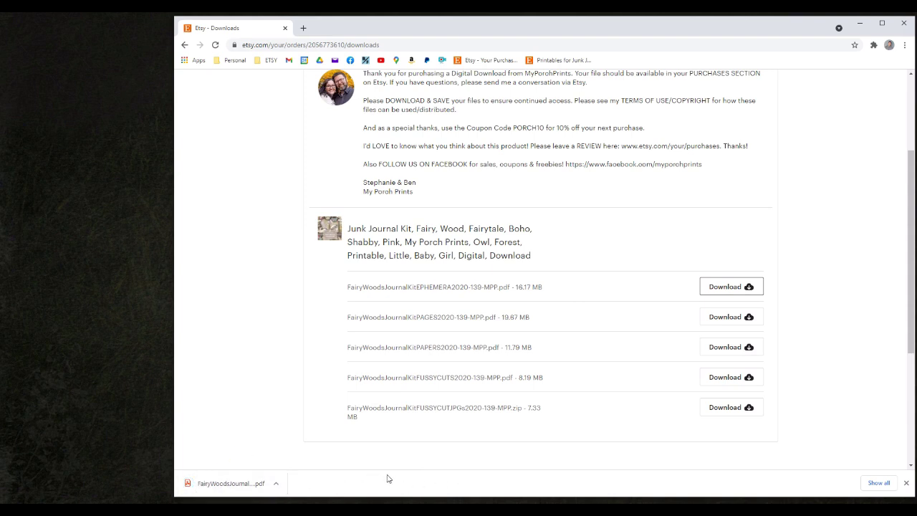
pyautogui.click(725, 321)
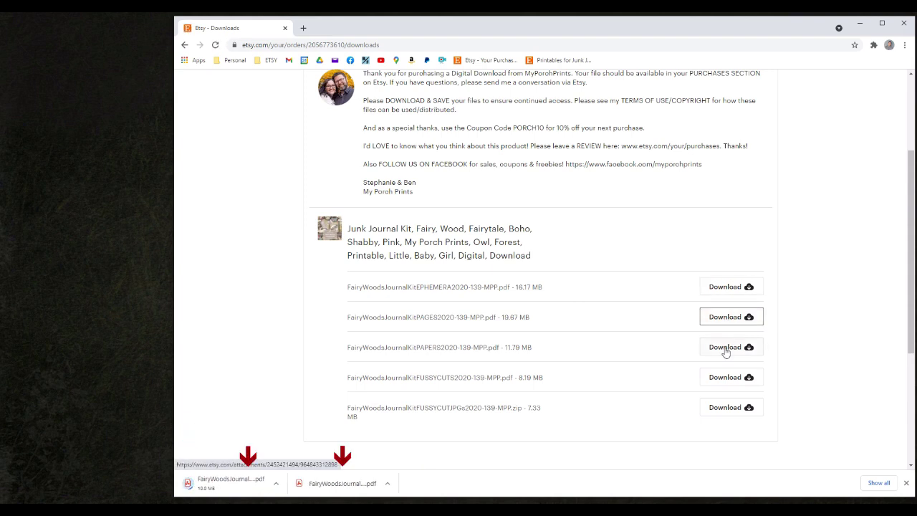
pyautogui.click(725, 349)
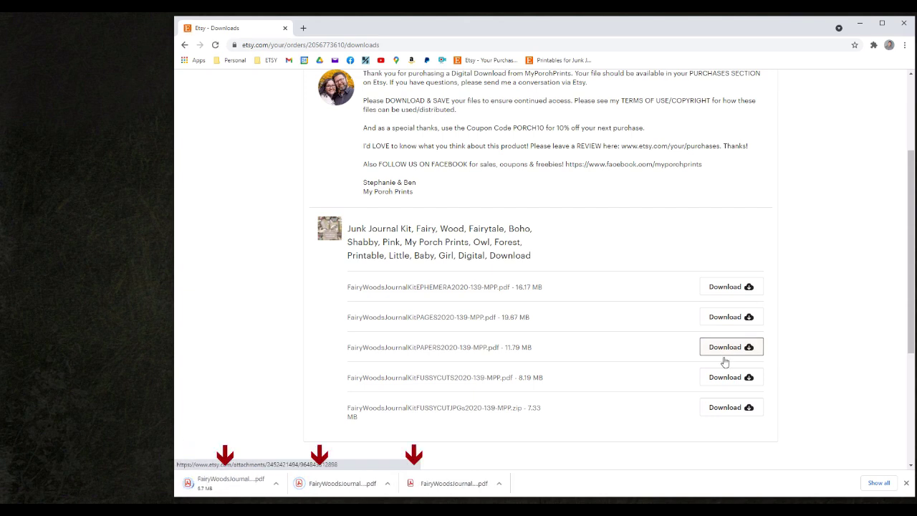
pyautogui.click(724, 380)
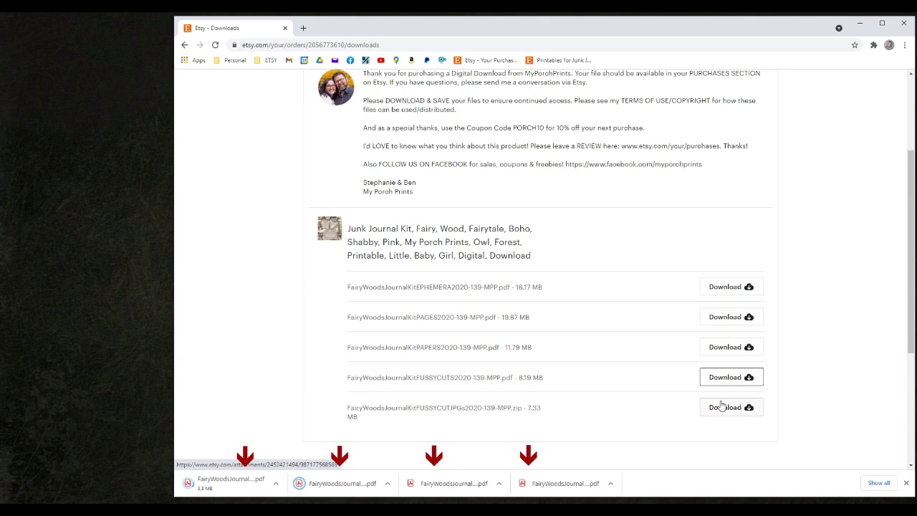
pyautogui.click(723, 407)
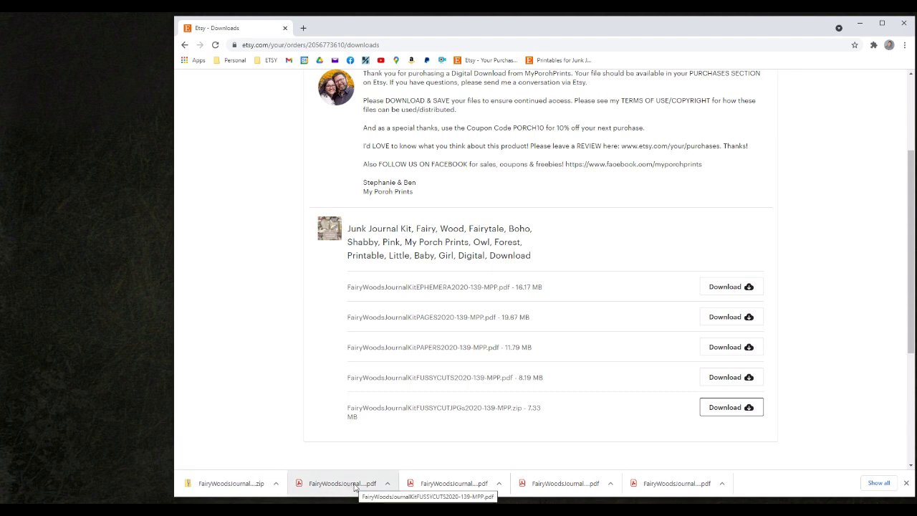
# Copy the four downloaded Fairy Woods PDFs and the zip file from the browser to the desktop, arranged in a column.
pyautogui.moveTo(354, 487); pyautogui.dragTo(82, 185)
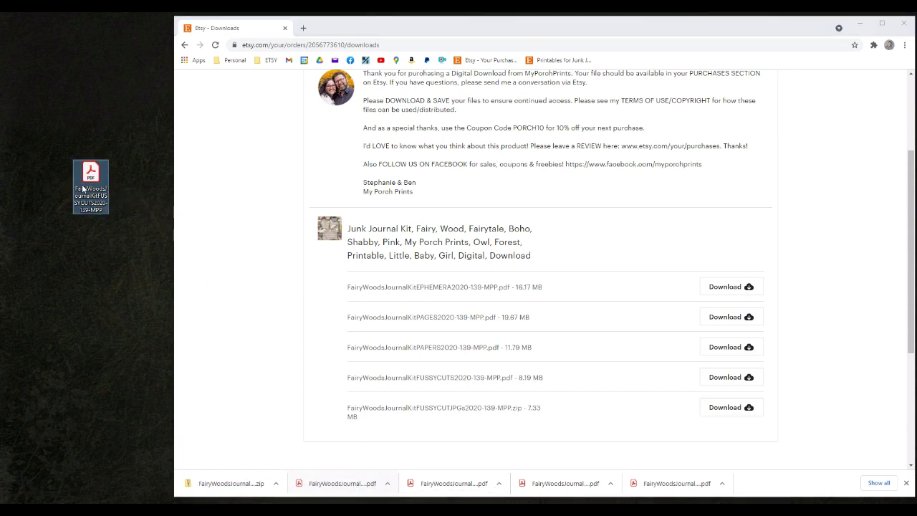
pyautogui.click(450, 485)
pyautogui.moveTo(451, 485); pyautogui.dragTo(91, 234)
pyautogui.moveTo(546, 485); pyautogui.dragTo(92, 264)
pyautogui.moveTo(673, 480); pyautogui.dragTo(91, 319)
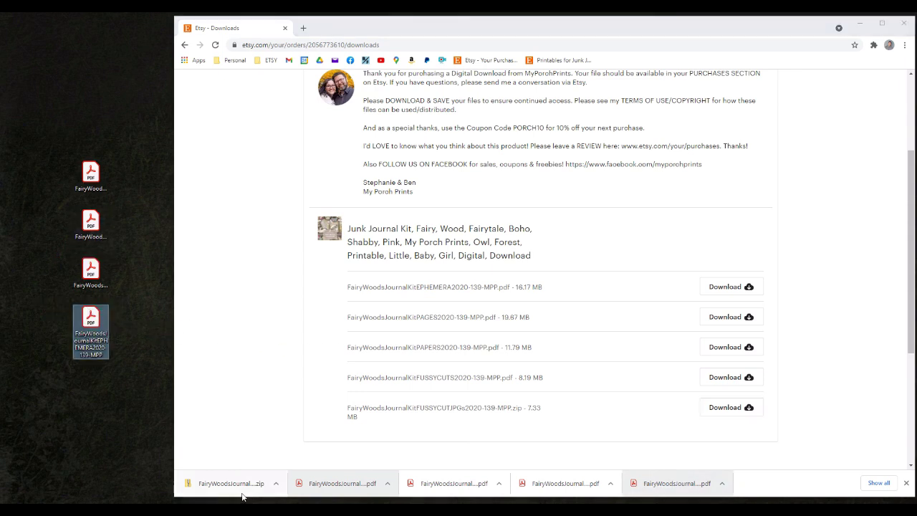
pyautogui.moveTo(242, 496); pyautogui.dragTo(102, 367)
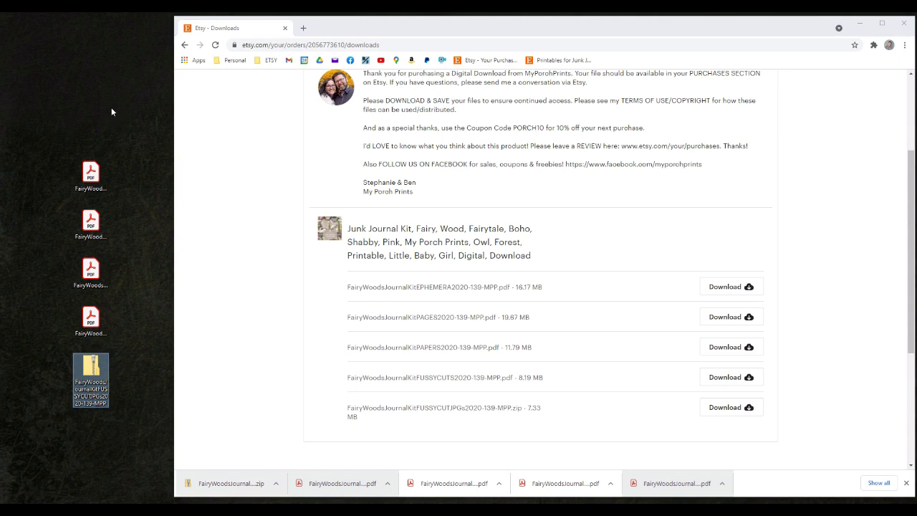
# Create a desktop folder named My Porch Prints and agree to merge it with the existing folder of that name.
pyautogui.rightClick(64, 79)
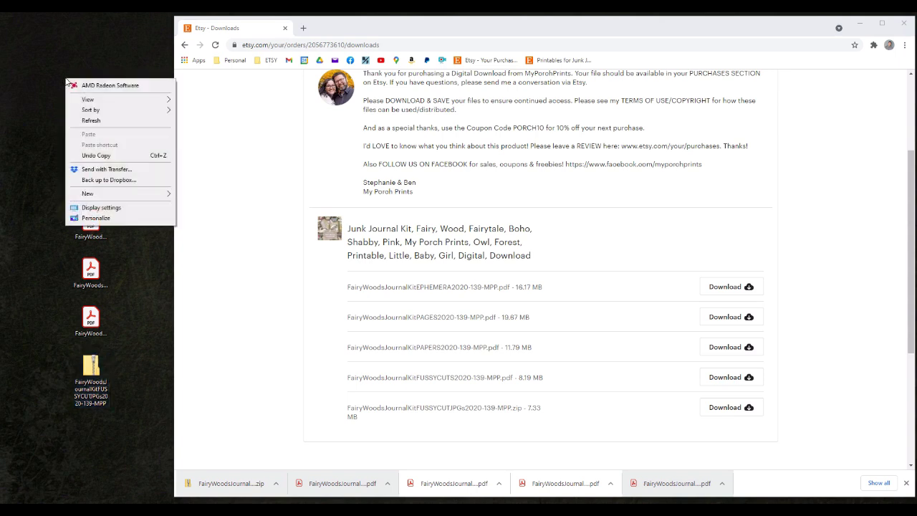
pyautogui.moveTo(90, 194)
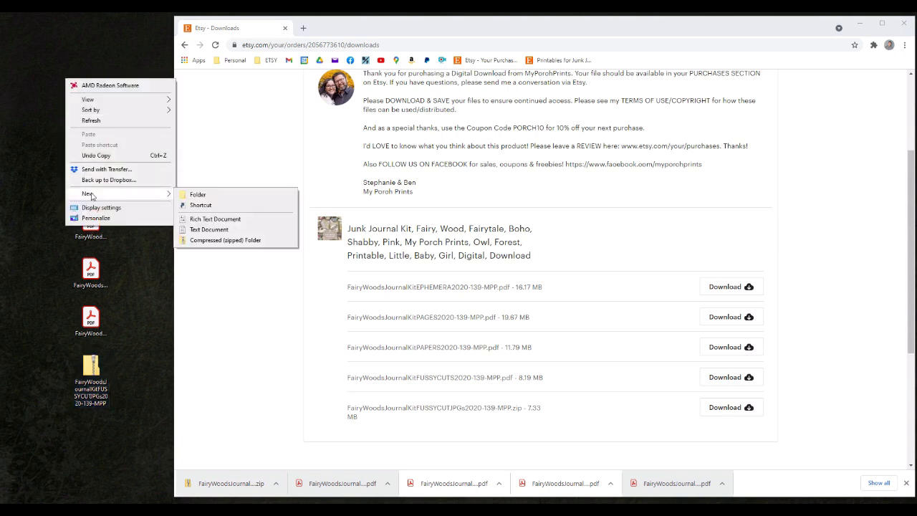
pyautogui.click(204, 193)
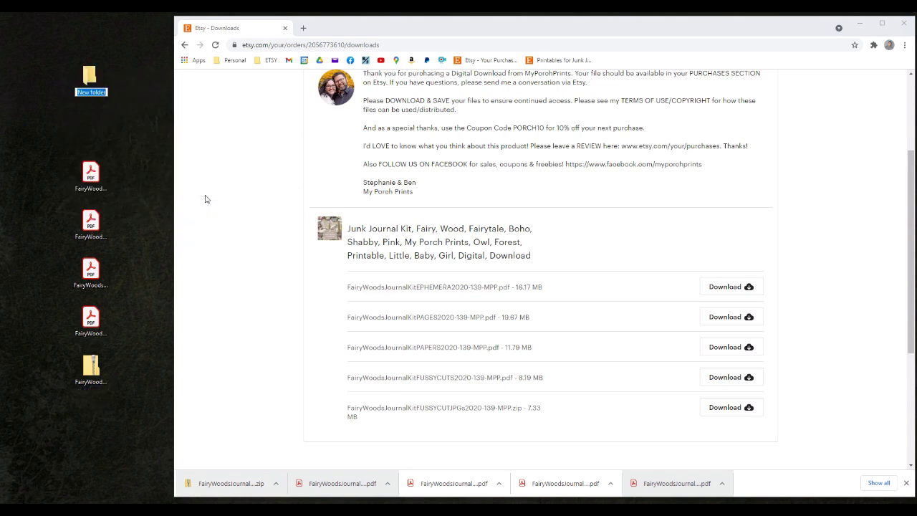
pyautogui.write('My Porch Prints')
pyautogui.press('Return')
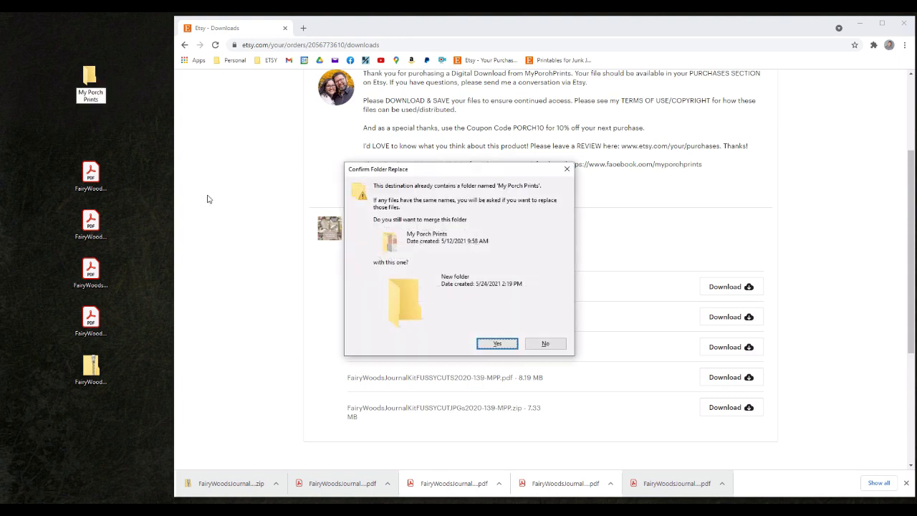
pyautogui.click(498, 343)
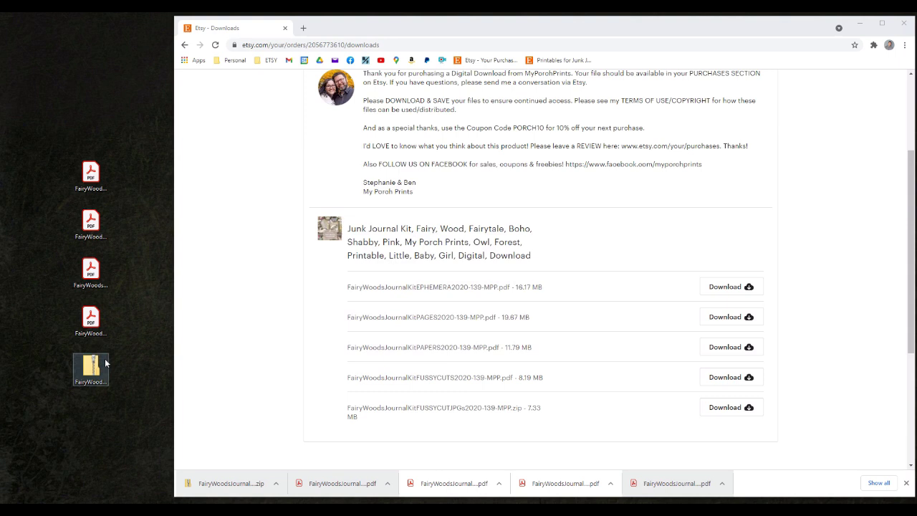
# Place the My Porch Prints folder above the Fairy Woods files and move the four PDFs and the zip file into it.
pyautogui.moveTo(344, 274); pyautogui.dragTo(115, 84)
pyautogui.moveTo(58, 136); pyautogui.dragTo(111, 414)
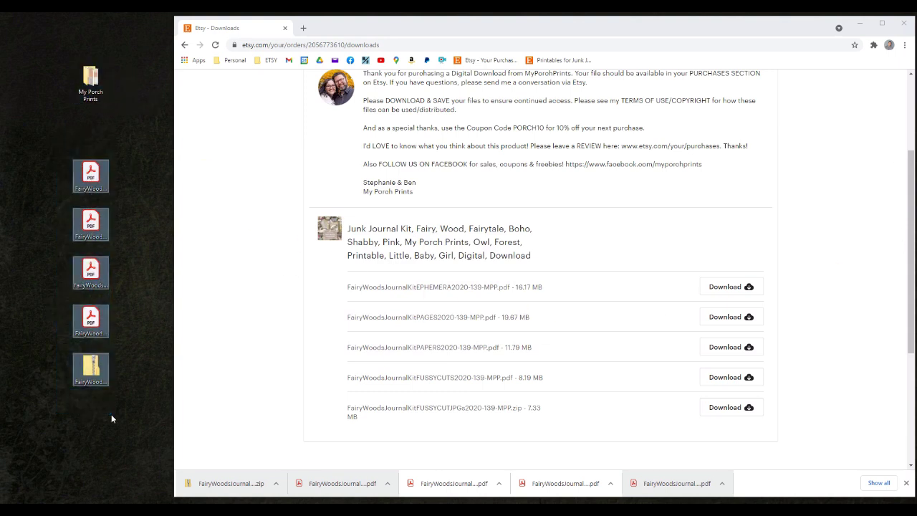
pyautogui.moveTo(90, 180); pyautogui.dragTo(90, 84)
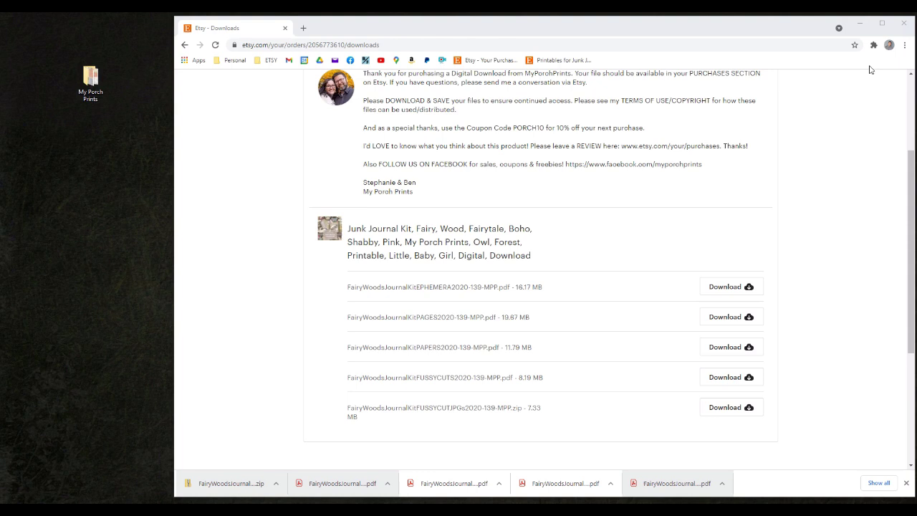
# Open the browser's full downloads list and copy the FairyWoodsJournalKitFUSSYCUTJPGs2020-139-MPP.zip file from it to the desktop.
pyautogui.click(904, 47)
pyautogui.click(904, 47)
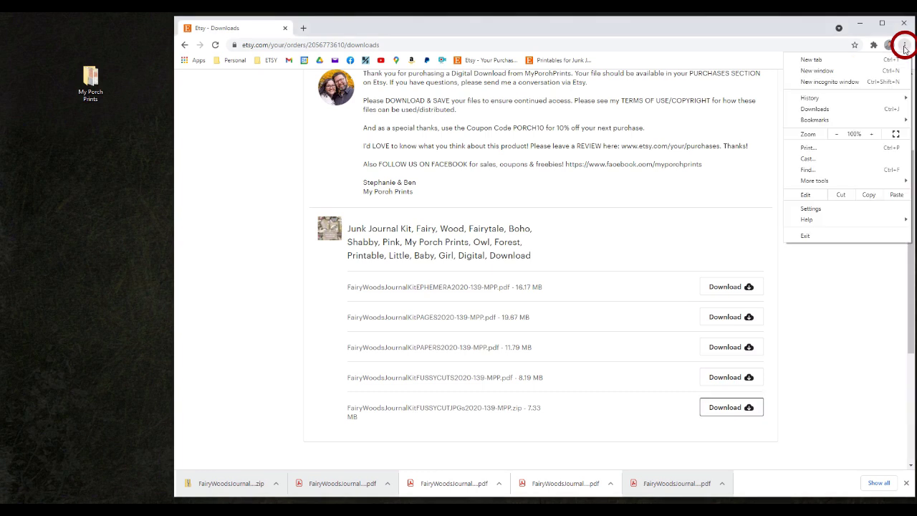
pyautogui.click(816, 110)
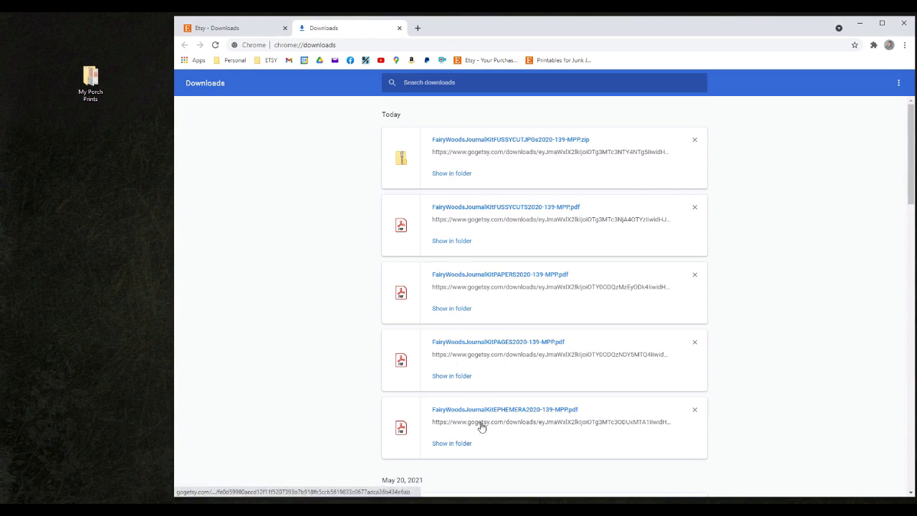
pyautogui.scroll(-4, 481, 427)
pyautogui.scroll(4, 481, 426)
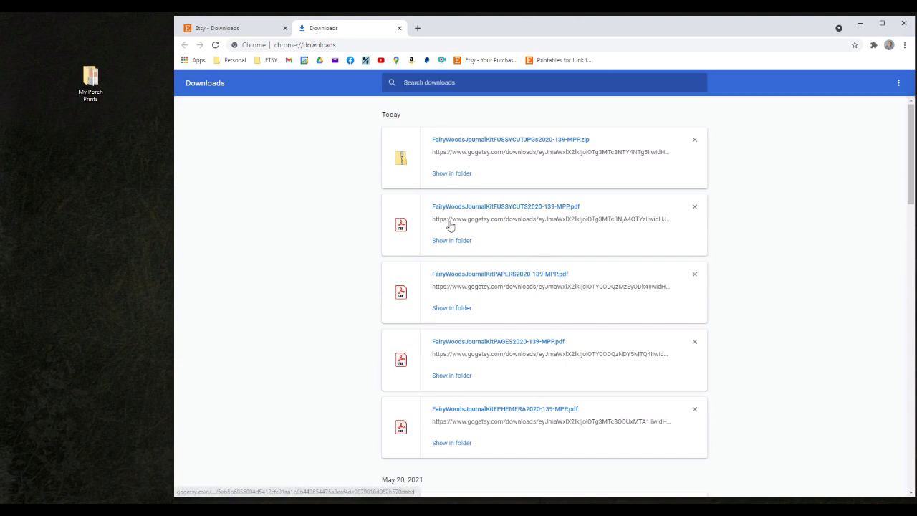
pyautogui.moveTo(532, 143); pyautogui.dragTo(83, 162)
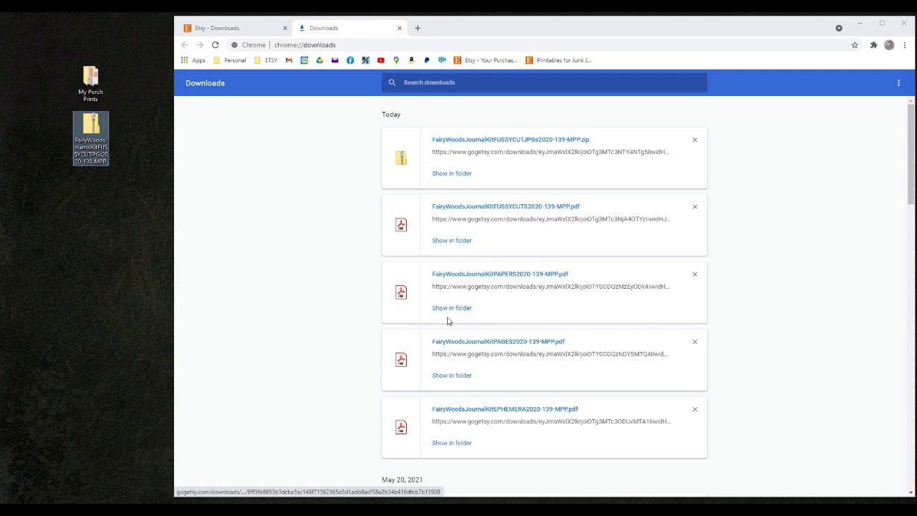
# Show the Fairy Woods PAGES PDF in its folder, move it to the desktop, and copy the FUSSYCUTS PDF there too.
pyautogui.click(453, 378)
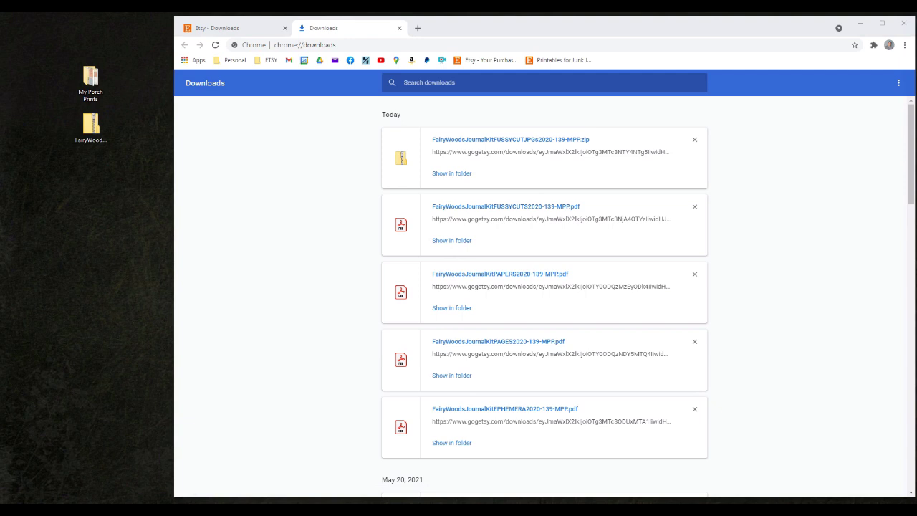
pyautogui.moveTo(835, 185); pyautogui.dragTo(484, 143)
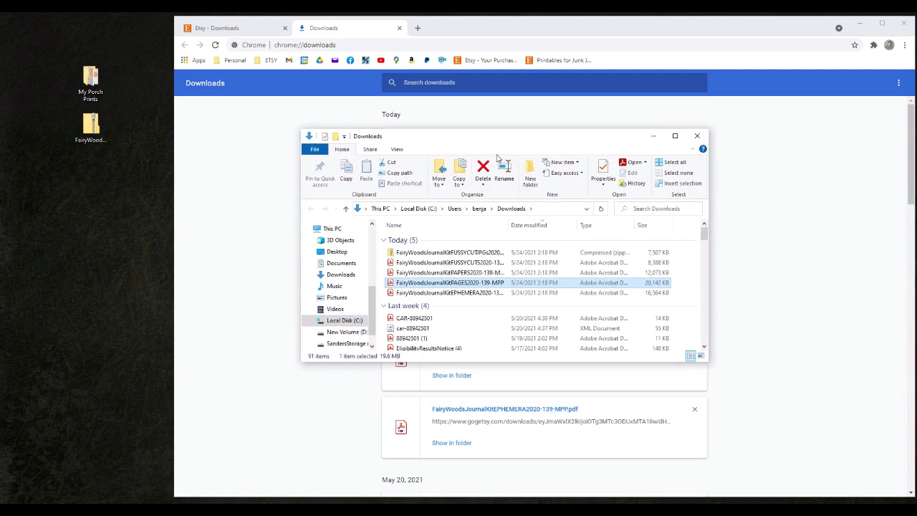
pyautogui.scroll(-3, 480, 290)
pyautogui.scroll(3, 477, 283)
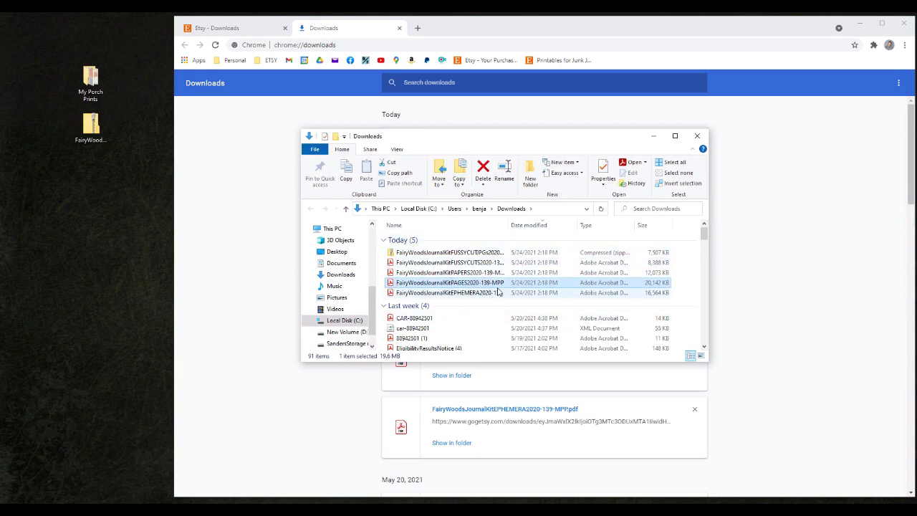
pyautogui.moveTo(464, 284); pyautogui.dragTo(101, 200)
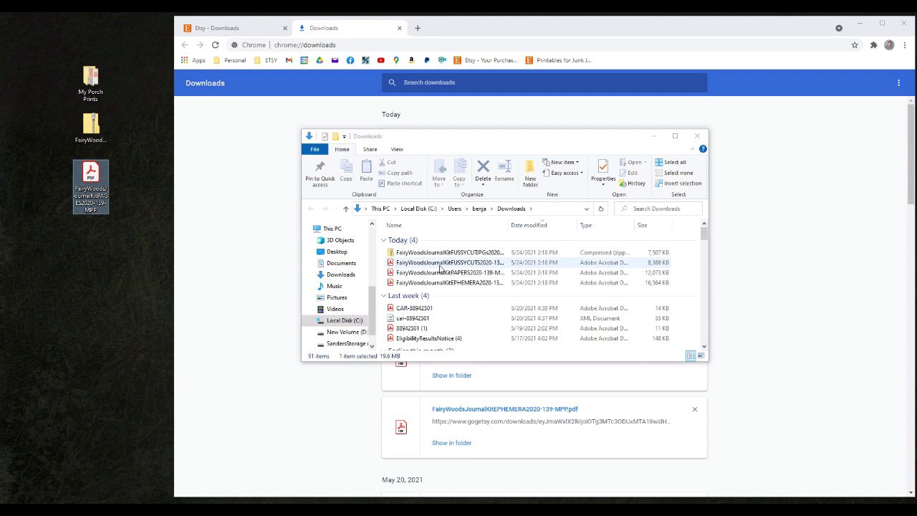
pyautogui.moveTo(440, 268); pyautogui.dragTo(89, 242)
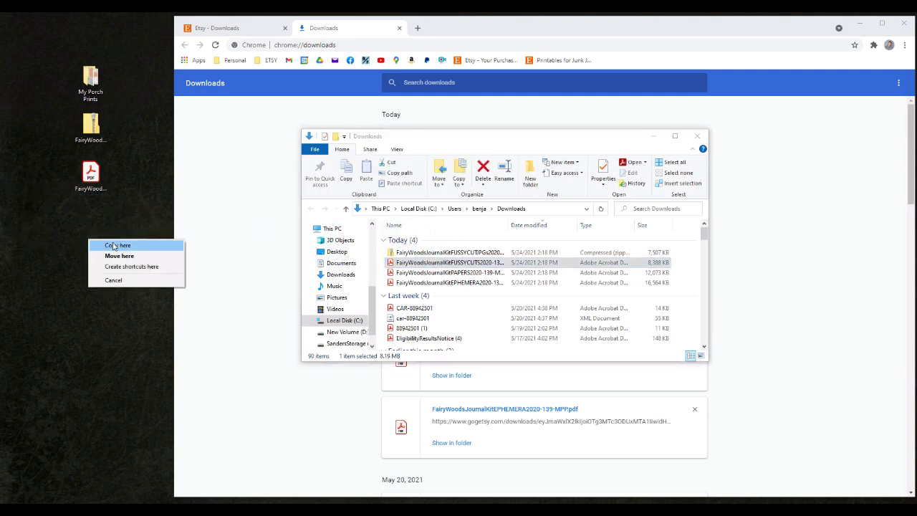
pyautogui.click(118, 246)
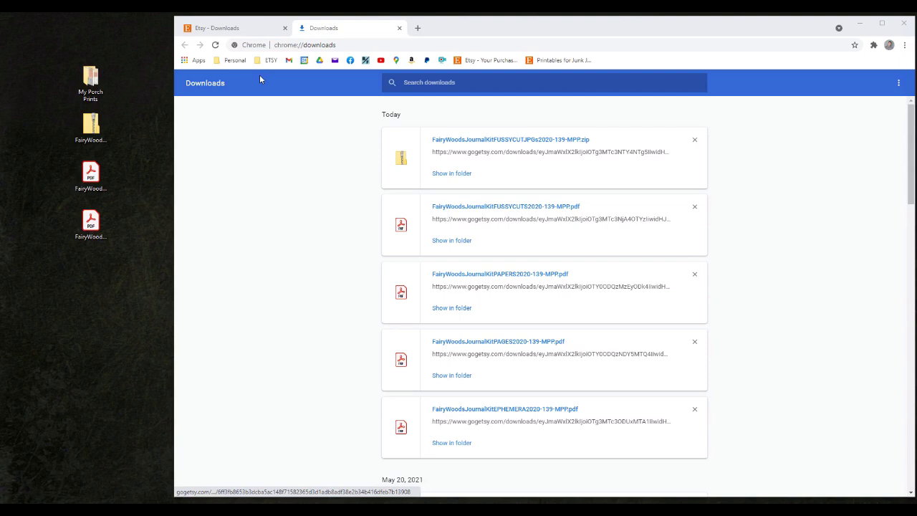
# Return to the Etsy downloads page and open the Fairy Woods zip file on the desktop to view its contents.
pyautogui.click(400, 159)
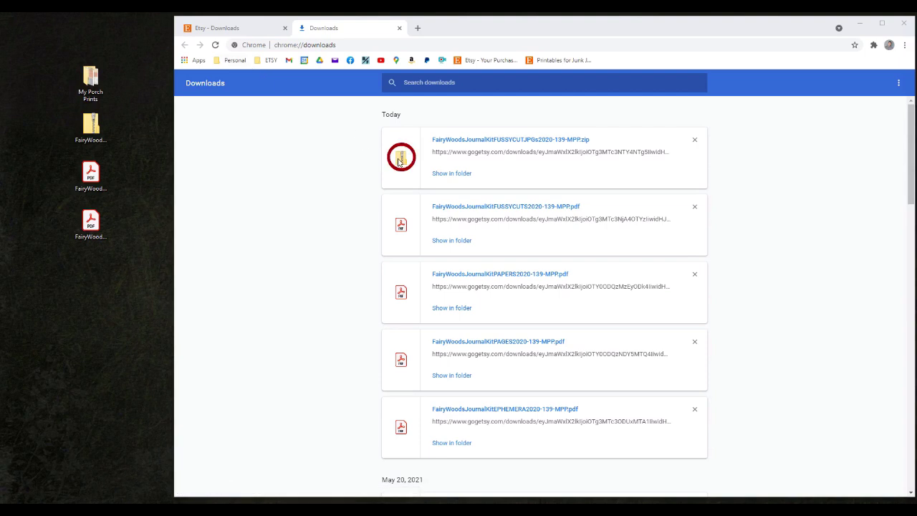
pyautogui.click(255, 28)
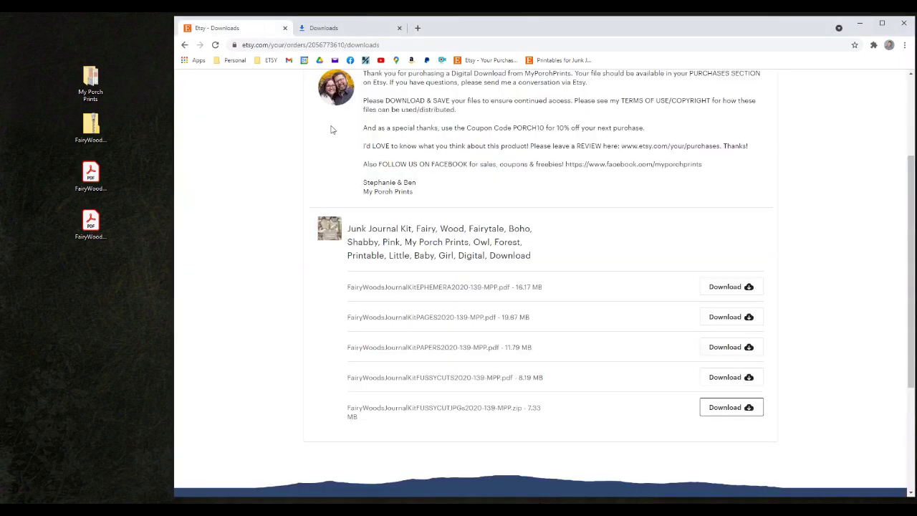
pyautogui.click(92, 129)
pyautogui.doubleClick(92, 129)
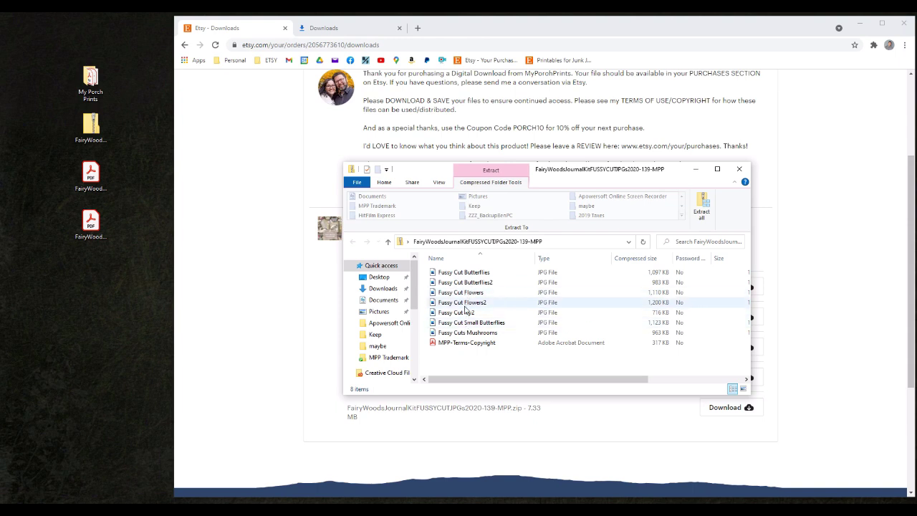
# Create a new desktop folder named fussy cut JPG below the PDFs.
pyautogui.rightClick(86, 278)
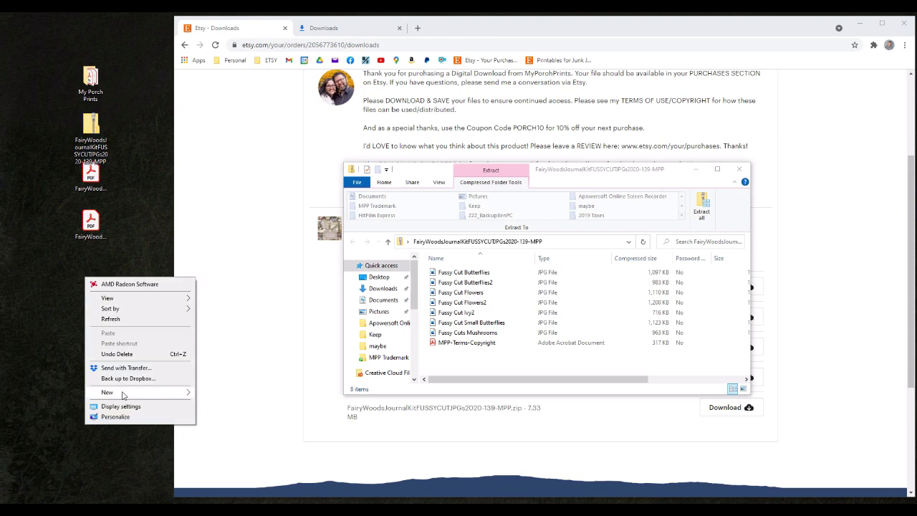
pyautogui.moveTo(123, 396)
pyautogui.click(218, 393)
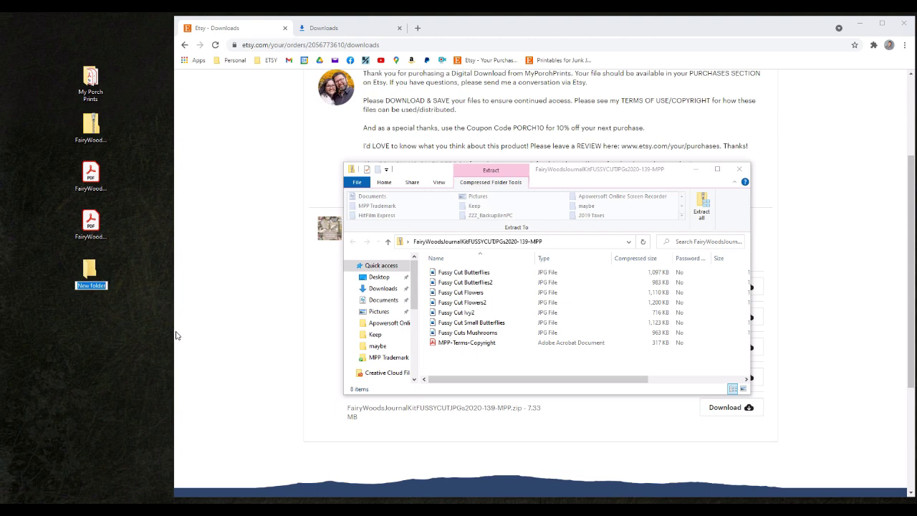
pyautogui.write('fussy cut JPG')
pyautogui.press('Return')
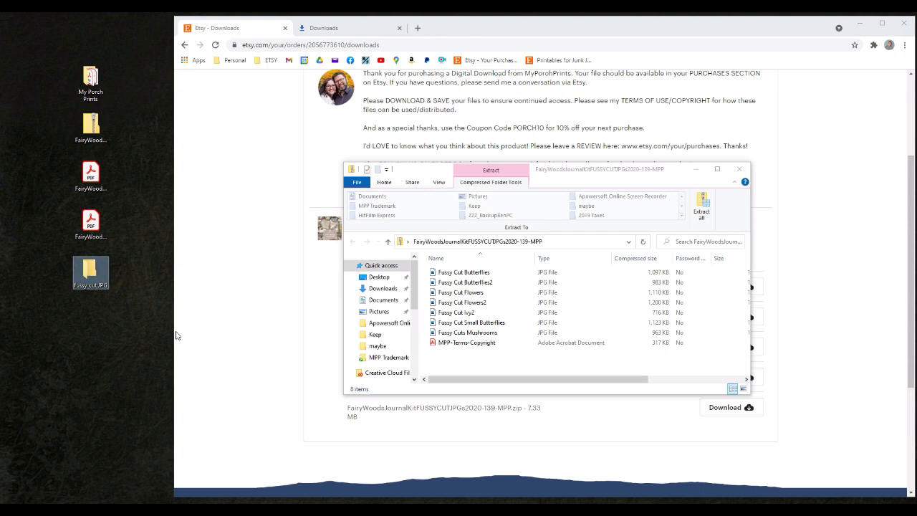
# Copy all the files in the zip, from Fussy Cut Butterflies to MPP-Terms-Copyright, into the fussy cut JPG folder.
pyautogui.click(458, 273)
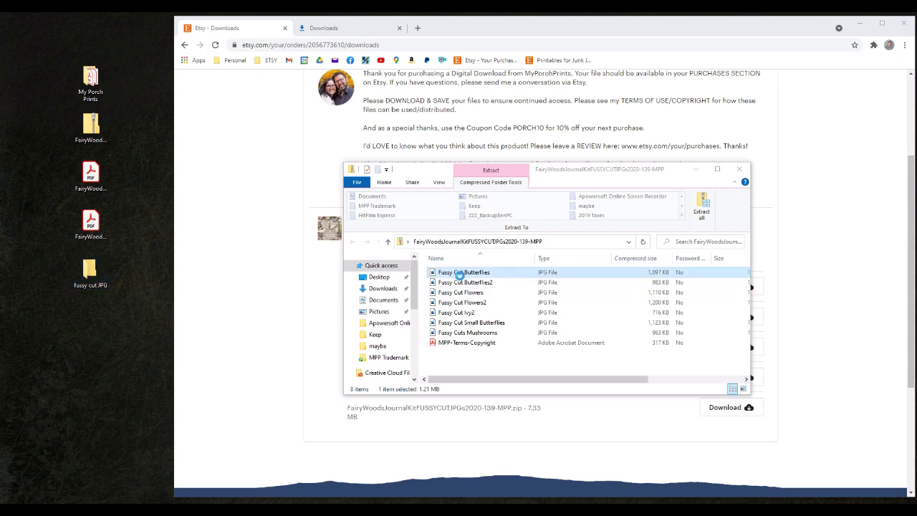
pyautogui.keyDown('shift'); pyautogui.click(476, 342); pyautogui.keyUp('shift')
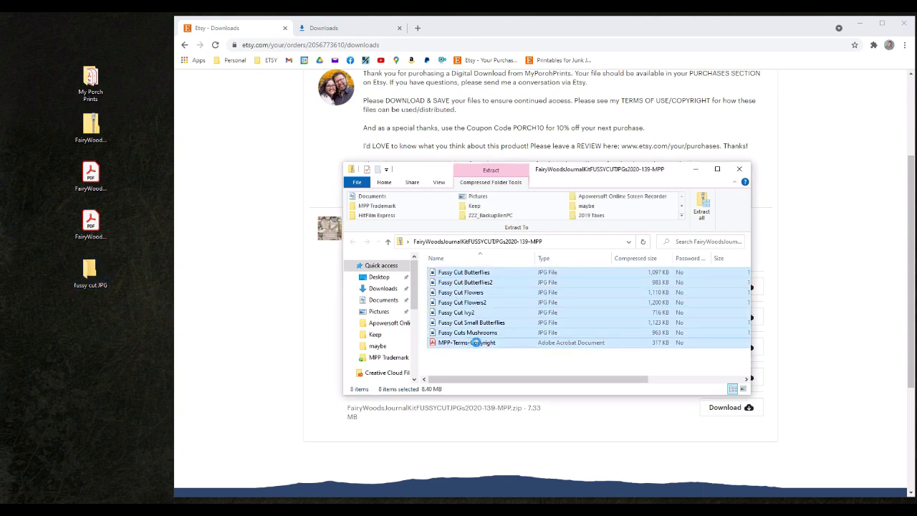
pyautogui.moveTo(479, 348); pyautogui.dragTo(90, 271)
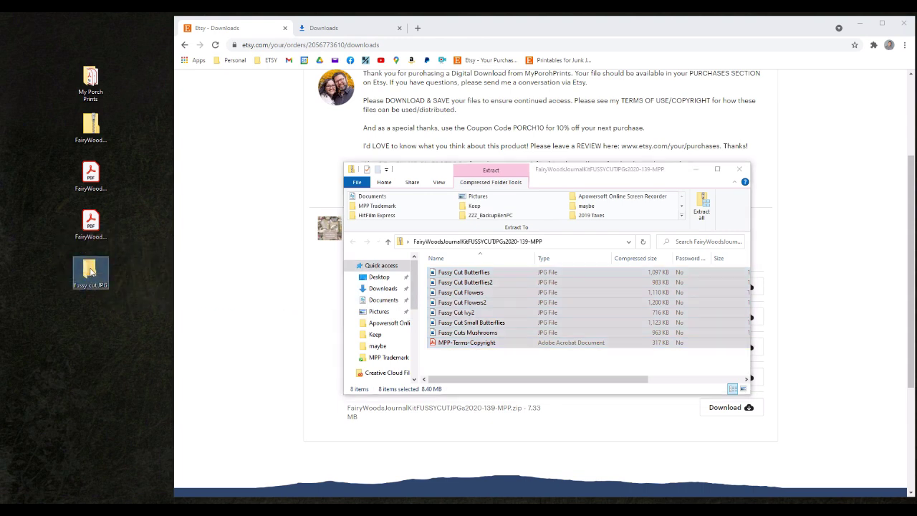
# Open the fussy cut JPG folder to check the extracted files, and delete the Fairy Woods zip file from the desktop.
pyautogui.doubleClick(90, 271)
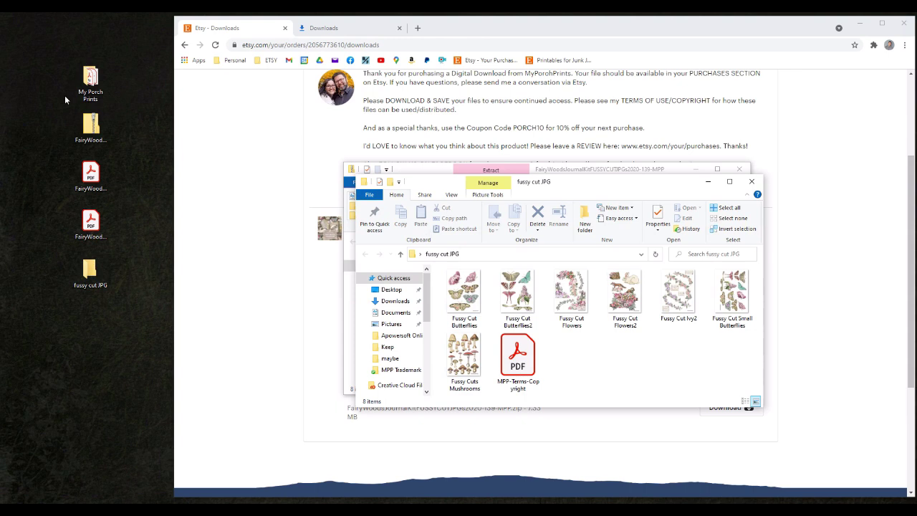
pyautogui.rightClick(94, 133)
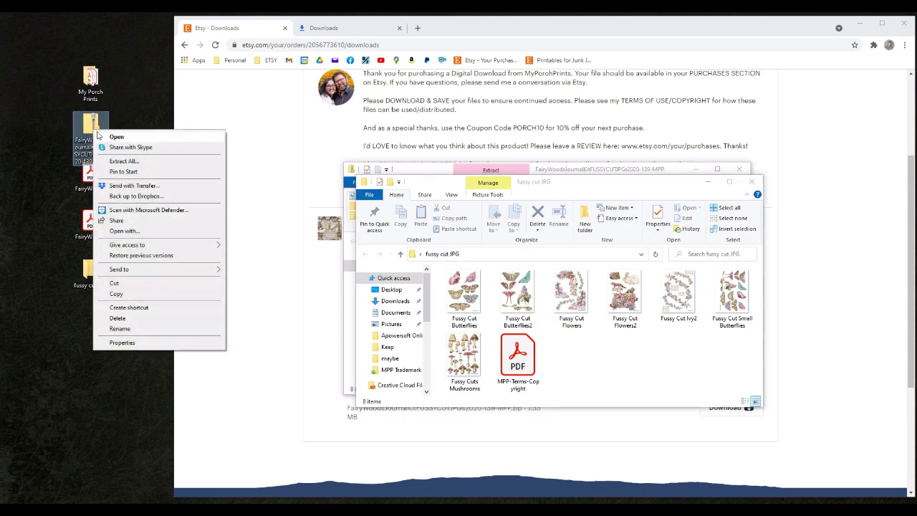
pyautogui.click(137, 321)
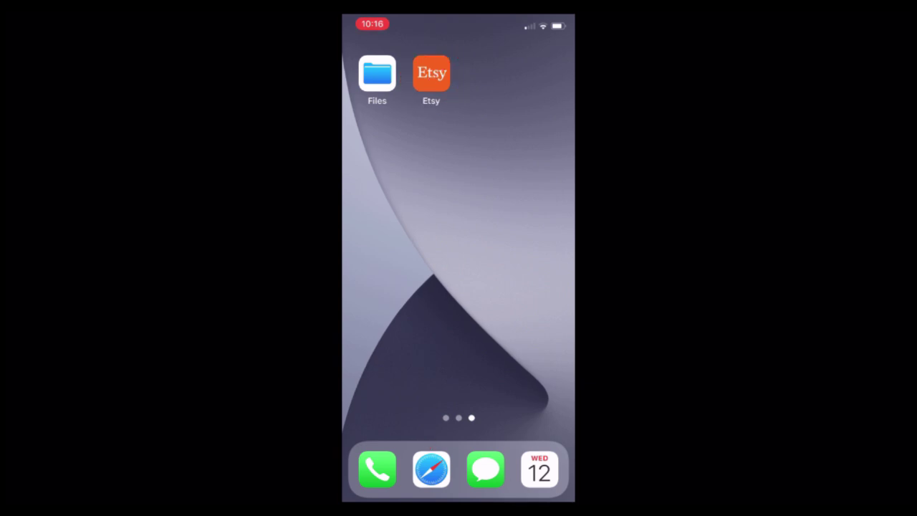
# Switch to Safari on the phone, open the Etsy account settings from the MyPorchPrints shop page and check the current email address.
pyautogui.click(431, 469)
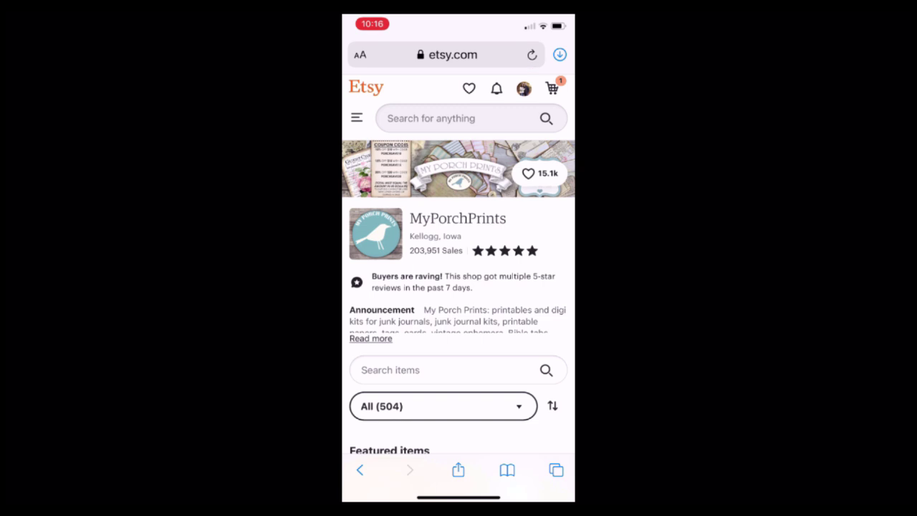
pyautogui.click(524, 88)
pyautogui.click(414, 221)
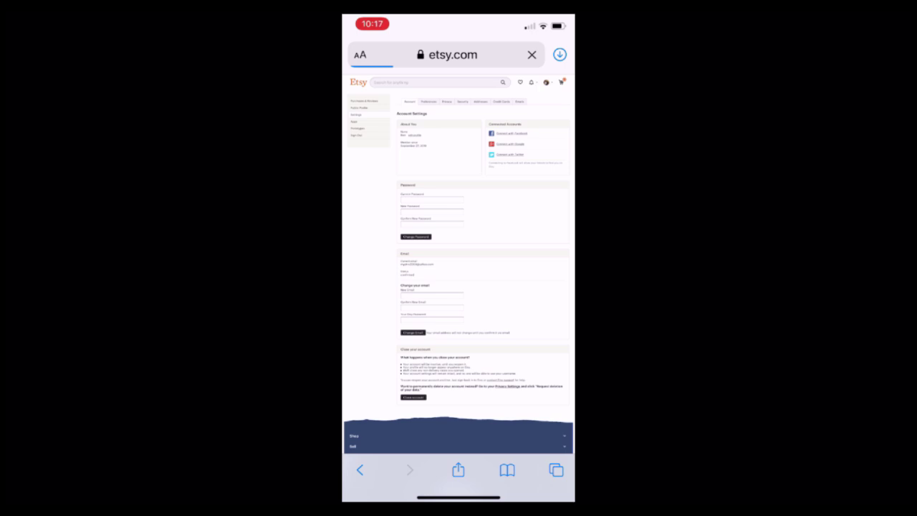
pyautogui.scroll(3, 459, 287)
pyautogui.scroll(3, 458, 287)
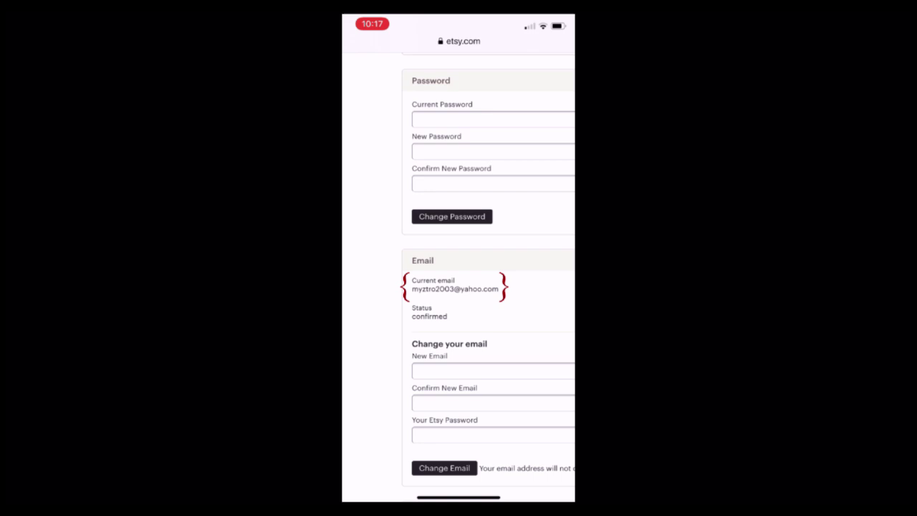
pyautogui.scroll(-3, 459, 287)
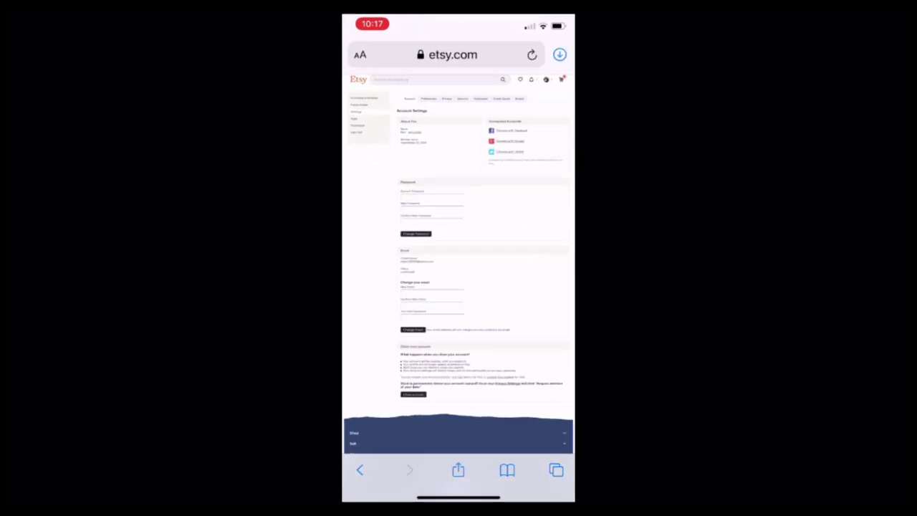
# Open the account's purchases and reviews, go to the downloads page of the French Receipts order, and find its file list.
pyautogui.click(359, 470)
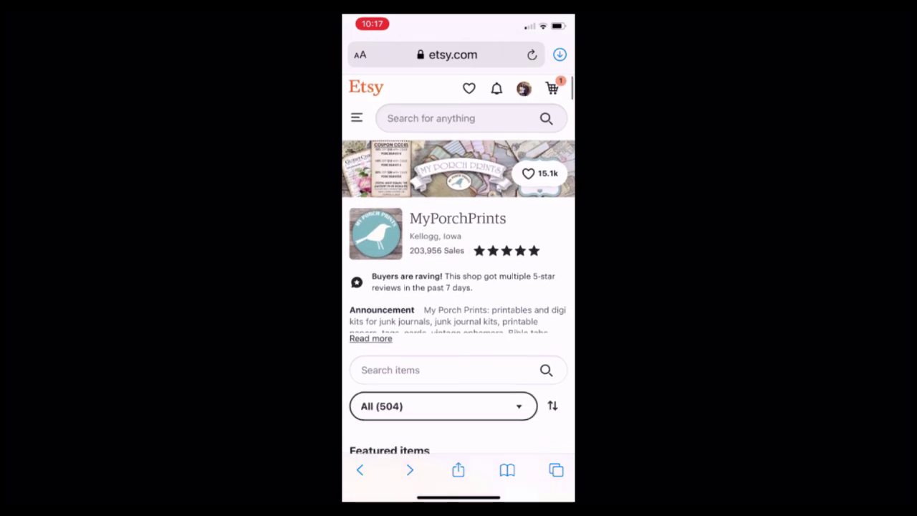
pyautogui.click(523, 88)
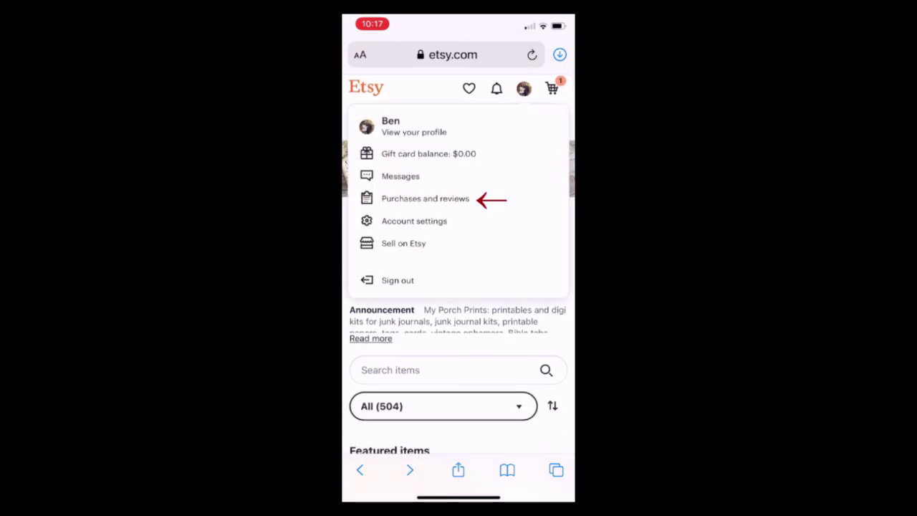
pyautogui.click(425, 198)
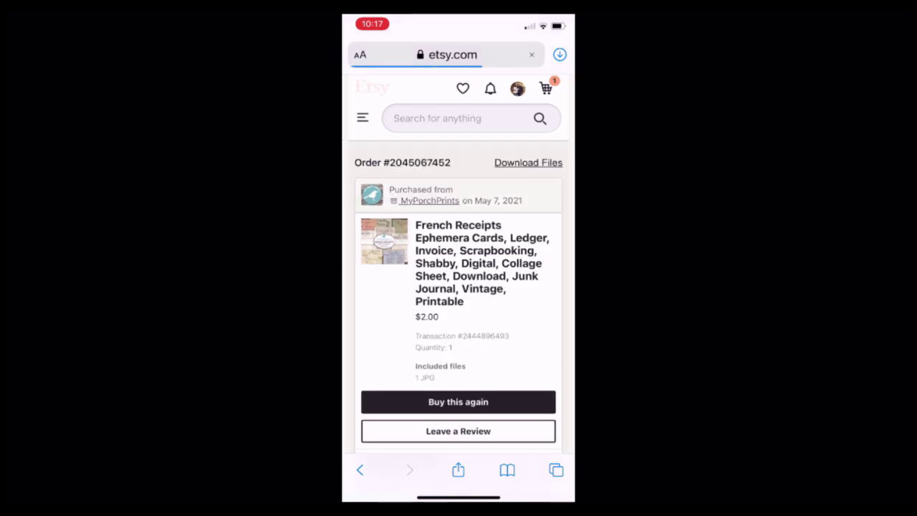
pyautogui.scroll(-5, 458, 272)
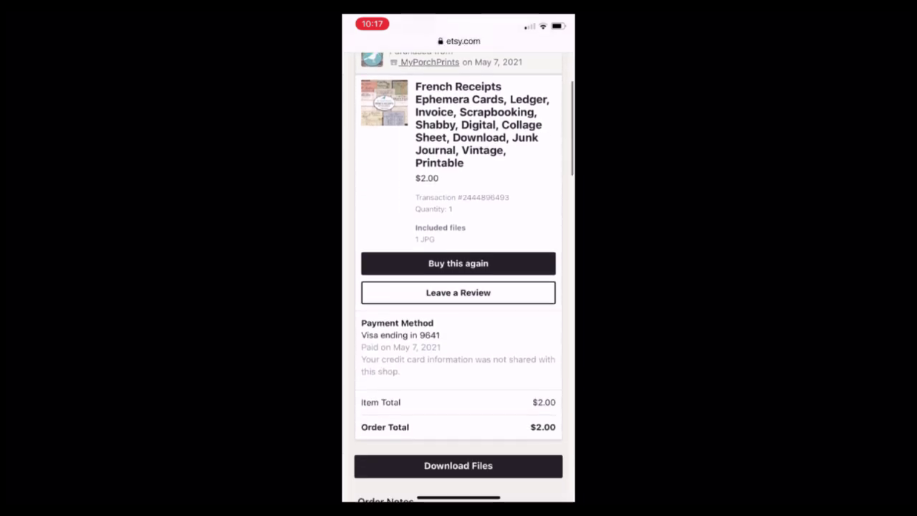
pyautogui.scroll(-3, 459, 277)
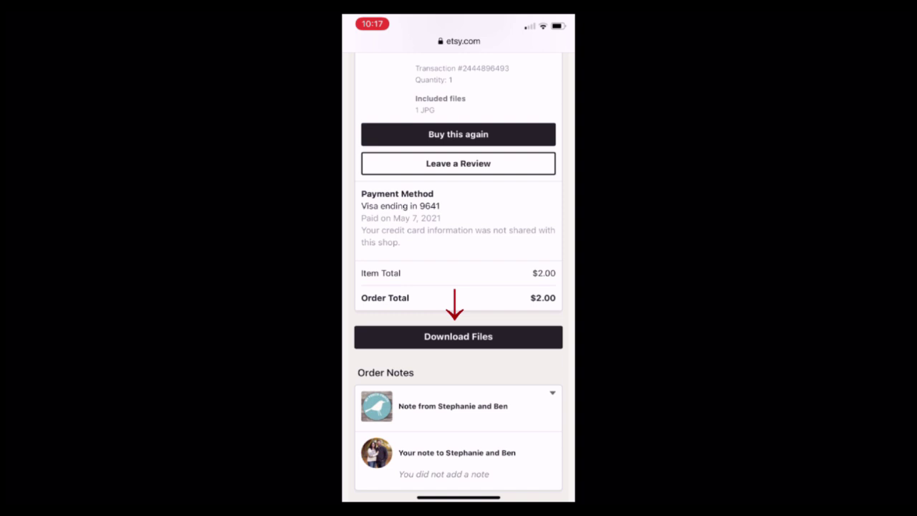
pyautogui.click(459, 336)
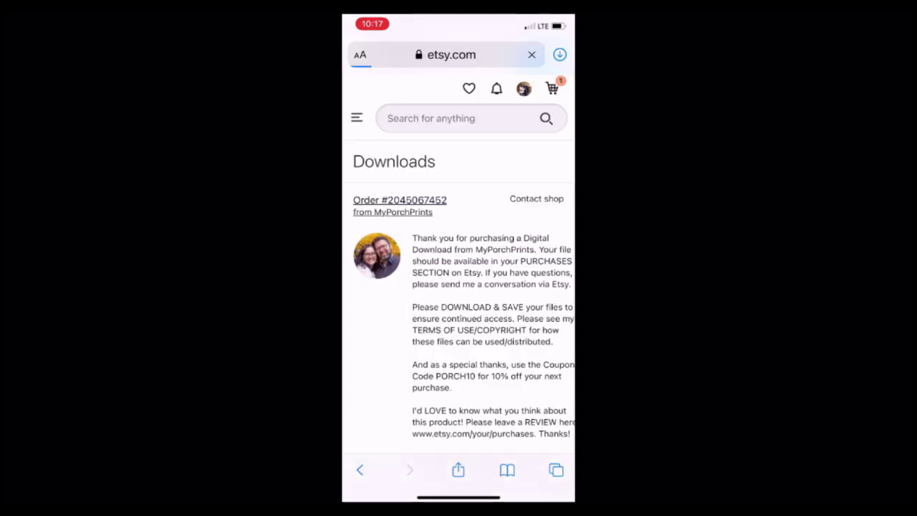
pyautogui.scroll(-5, 459, 273)
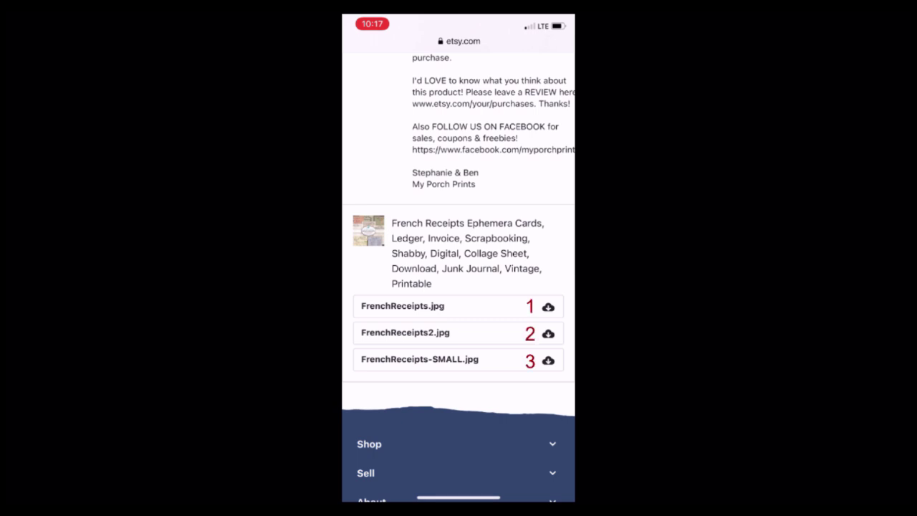
# Download FrenchReceipts.jpg, FrenchReceipts2.jpg and FrenchReceipts-SMALL.jpg from the order.
pyautogui.click(548, 306)
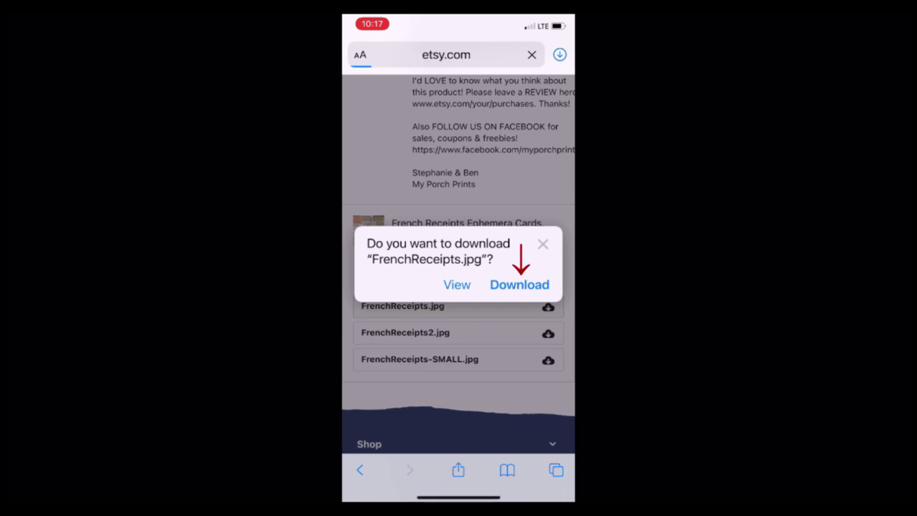
pyautogui.click(519, 284)
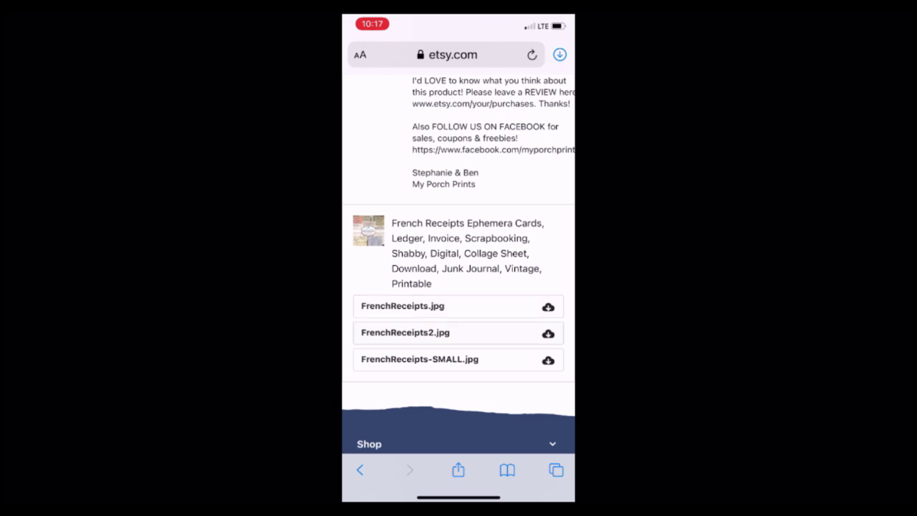
pyautogui.click(405, 333)
pyautogui.click(520, 284)
pyautogui.click(419, 359)
pyautogui.click(521, 292)
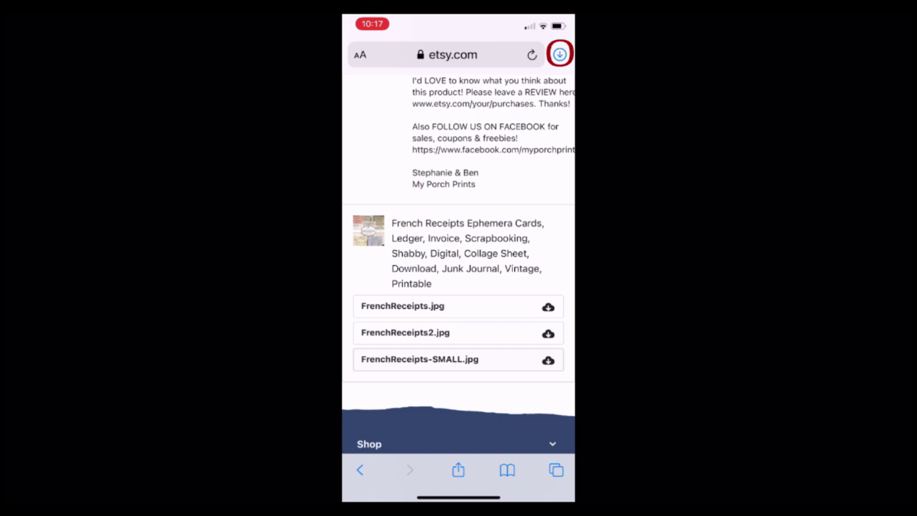
# Open the earliest downloaded FrenchReceipts image and set it up for printing on the EPSON ET-2720 Series printer.
pyautogui.click(559, 55)
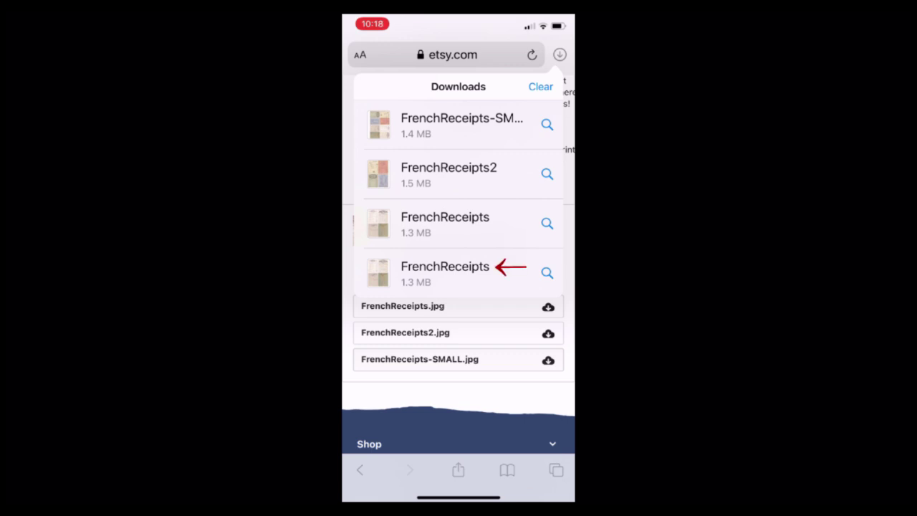
pyautogui.click(444, 273)
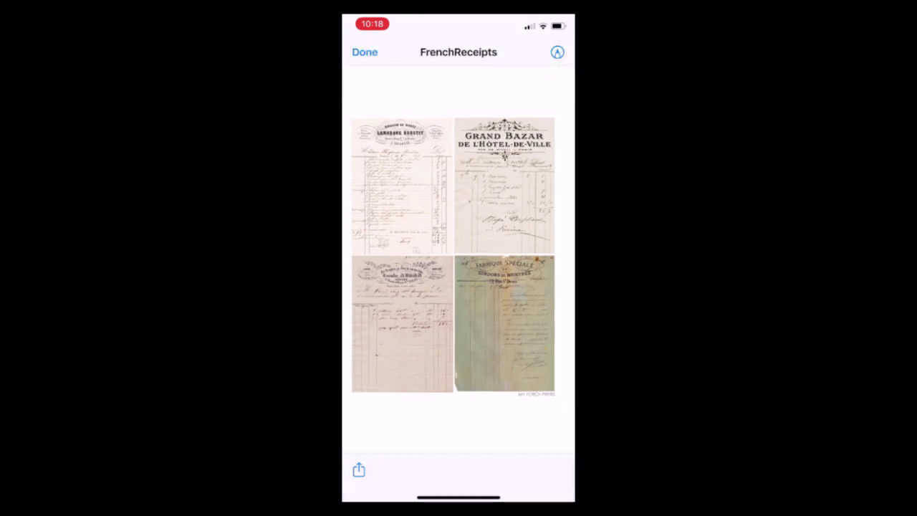
pyautogui.click(358, 469)
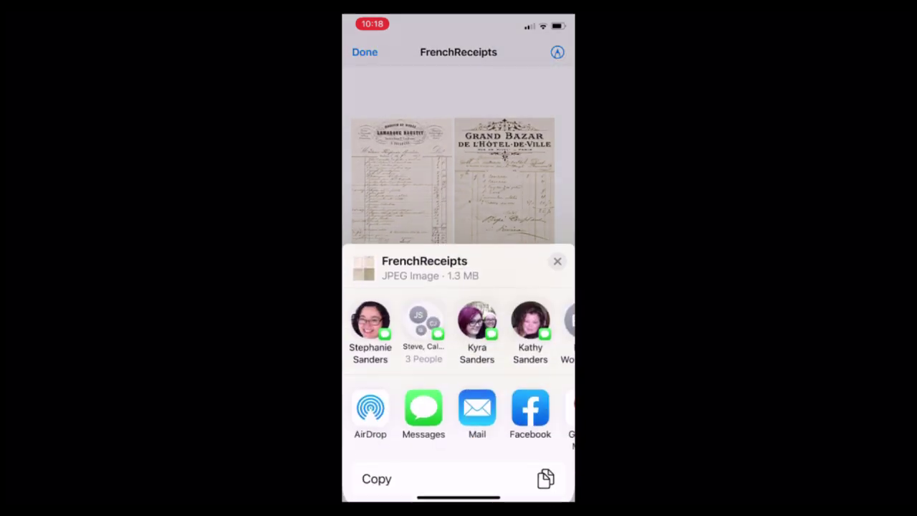
pyautogui.scroll(-5, 458, 322)
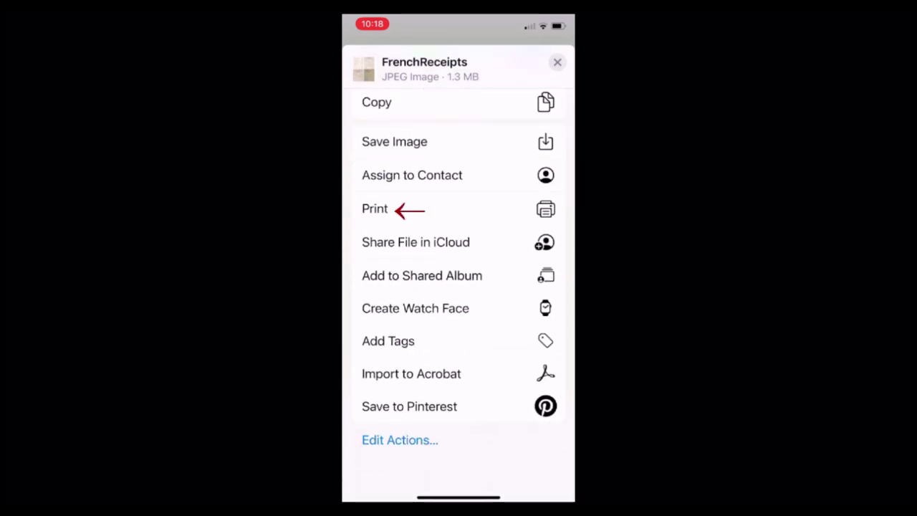
pyautogui.click(375, 228)
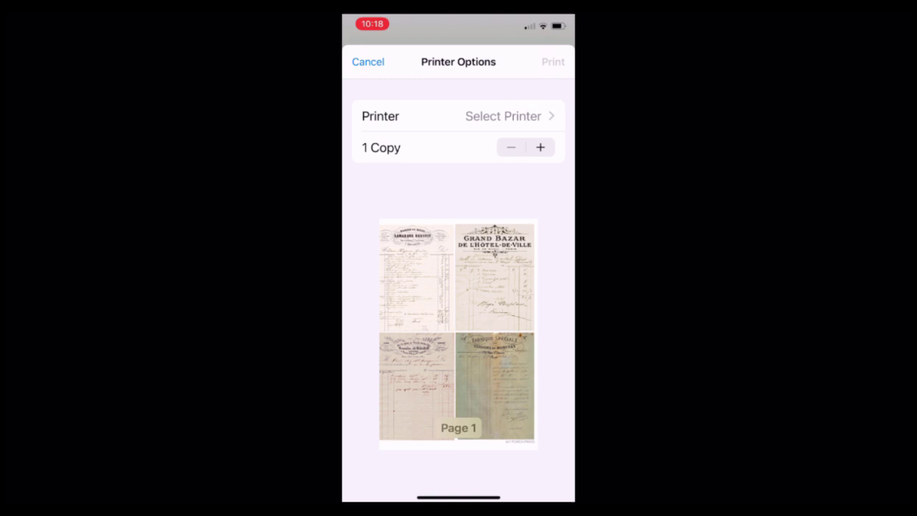
pyautogui.click(503, 116)
pyautogui.click(446, 136)
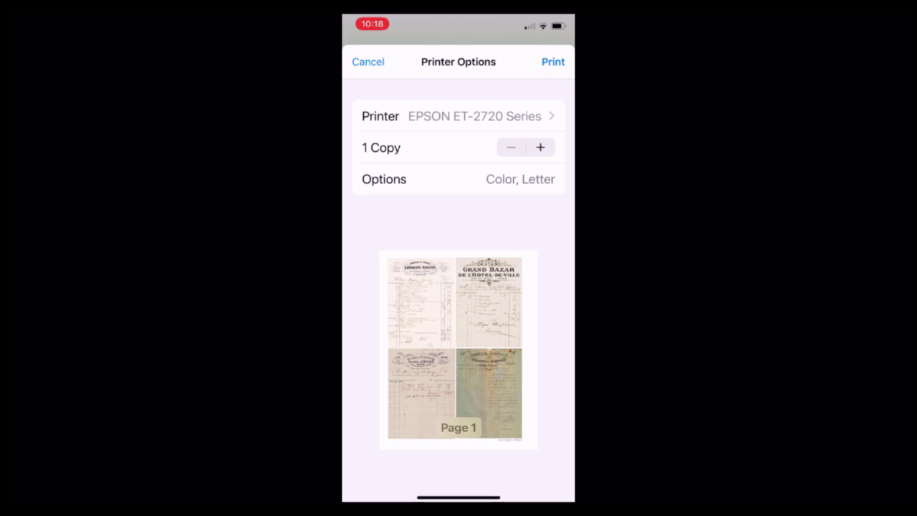
pyautogui.moveTo(458, 496); pyautogui.dragTo(459, 373)
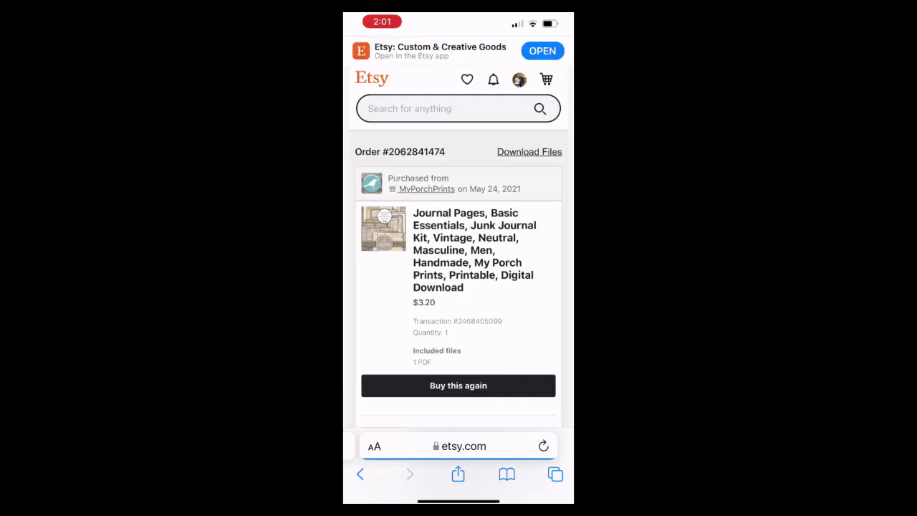
# Review the items in the May 24, 2021 MyPorchPrints order and open its downloads page.
pyautogui.scroll(-10, 458, 257)
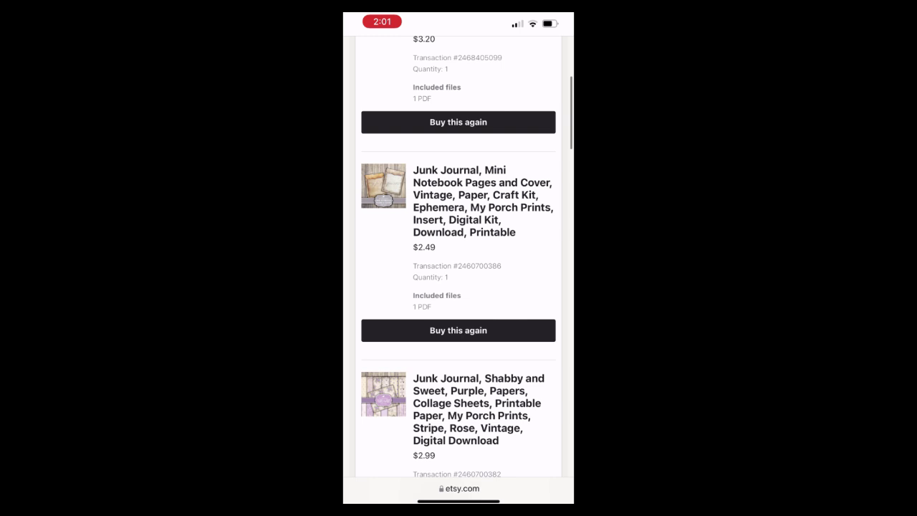
pyautogui.scroll(-8, 458, 258)
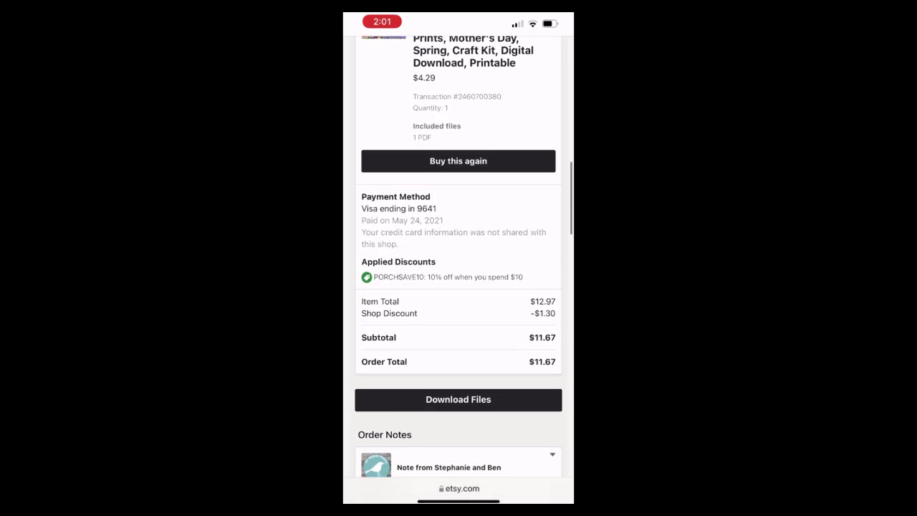
pyautogui.scroll(1, 458, 287)
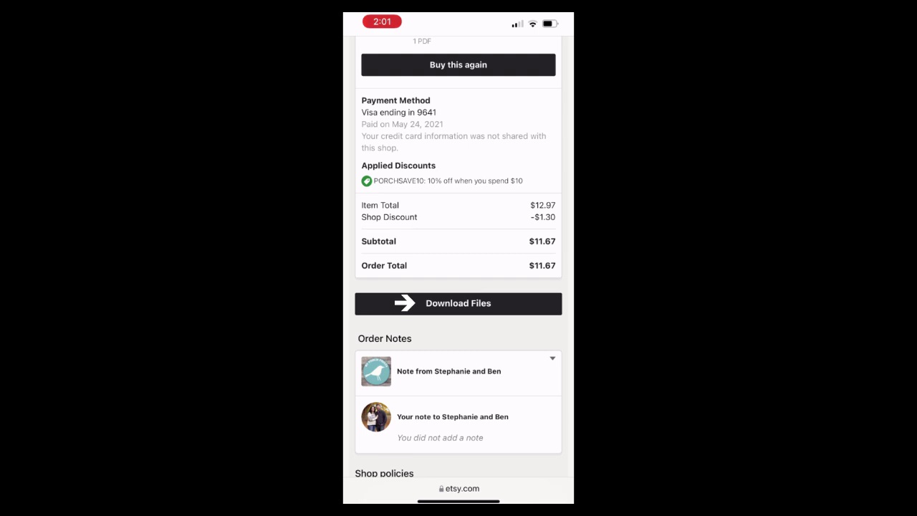
pyautogui.scroll(15, 458, 258)
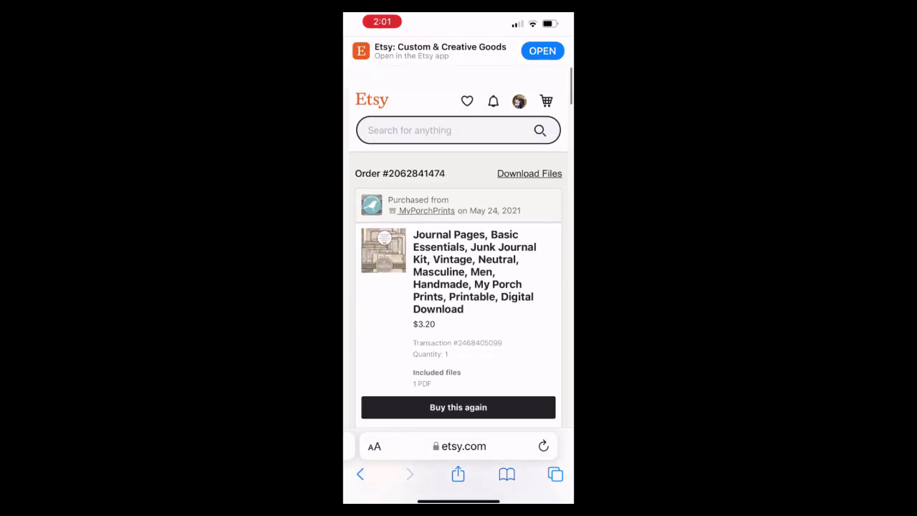
pyautogui.click(530, 151)
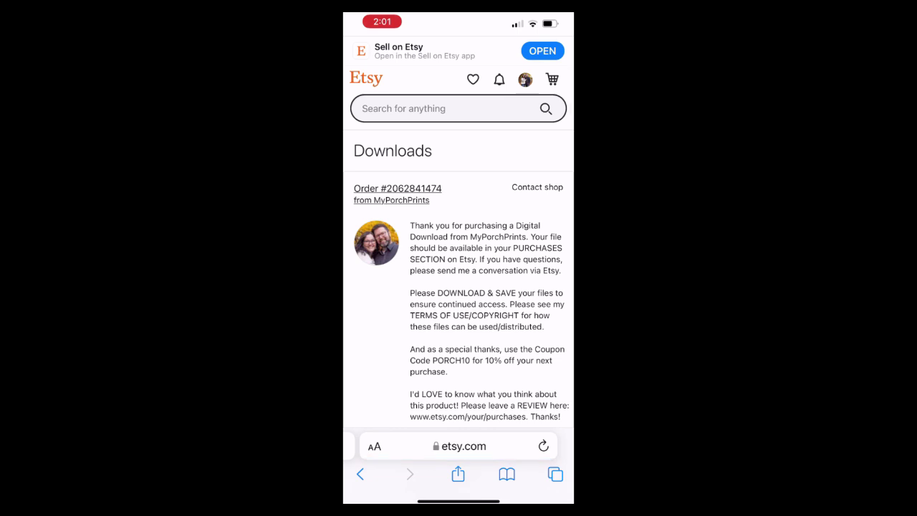
# Open PansiesEphemeraPACK-2021-040-MPP.pdf from the Pansies Ephemera Pack and look through its pages.
pyautogui.scroll(-10, 459, 258)
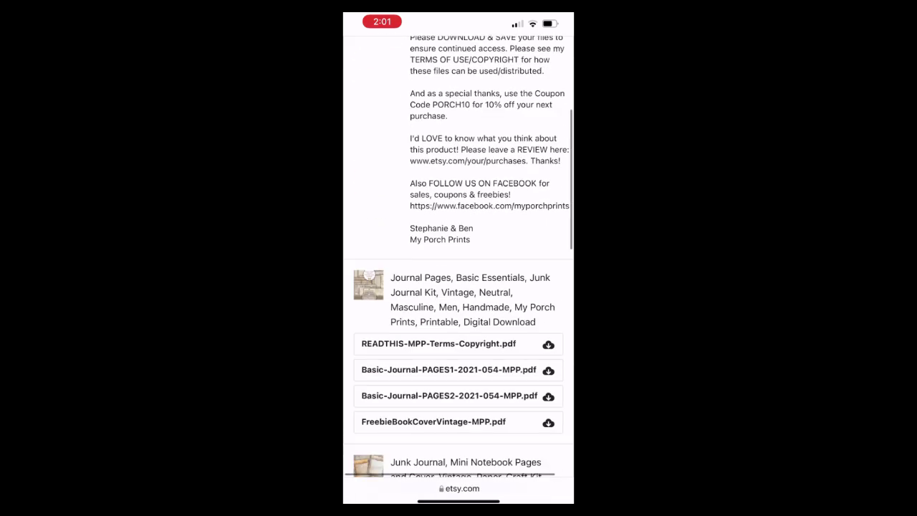
pyautogui.scroll(-5, 459, 258)
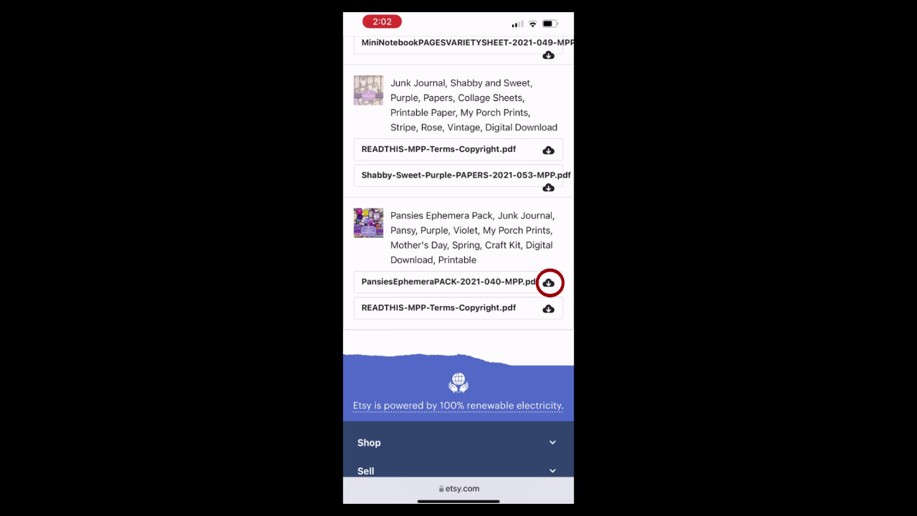
pyautogui.click(548, 282)
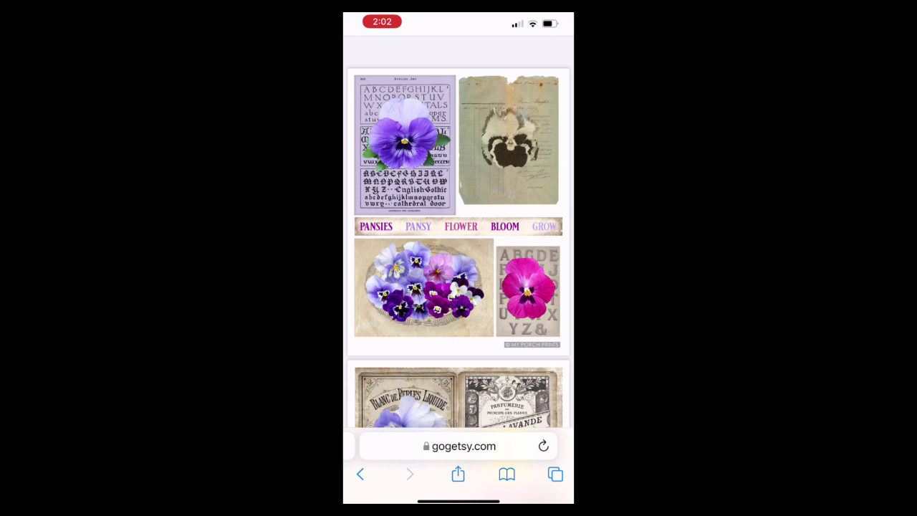
pyautogui.scroll(-15, 459, 258)
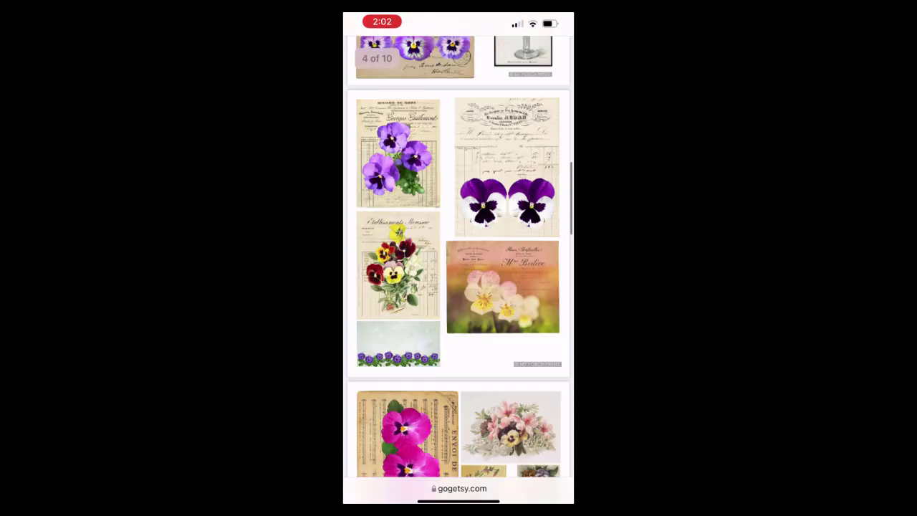
pyautogui.scroll(10, 459, 258)
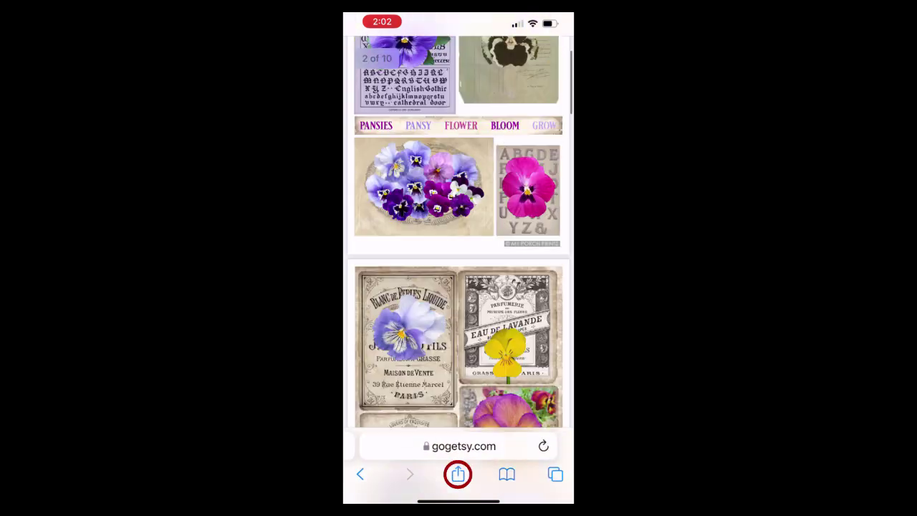
# Save PansiesEphemeraPACK-2021-040-MPP.pdf to the Etsy folder inside Downloads on iCloud Drive.
pyautogui.click(458, 473)
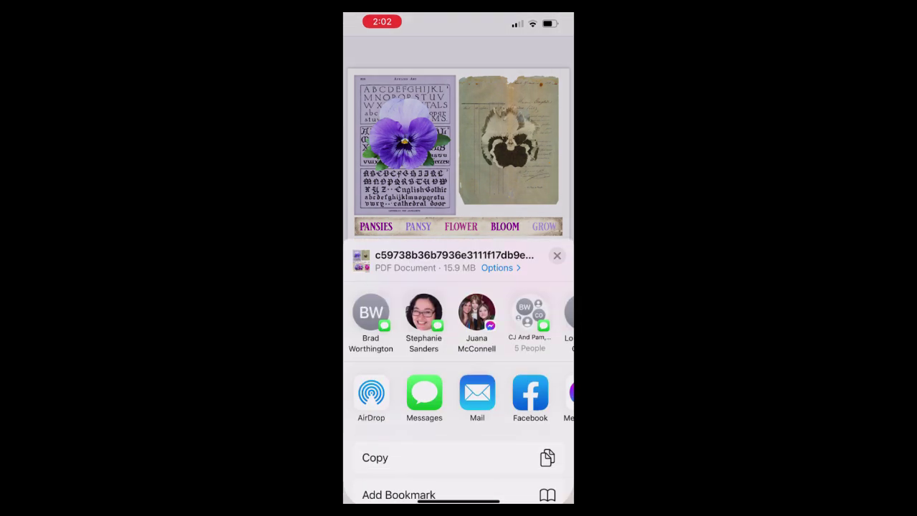
pyautogui.scroll(-5, 459, 358)
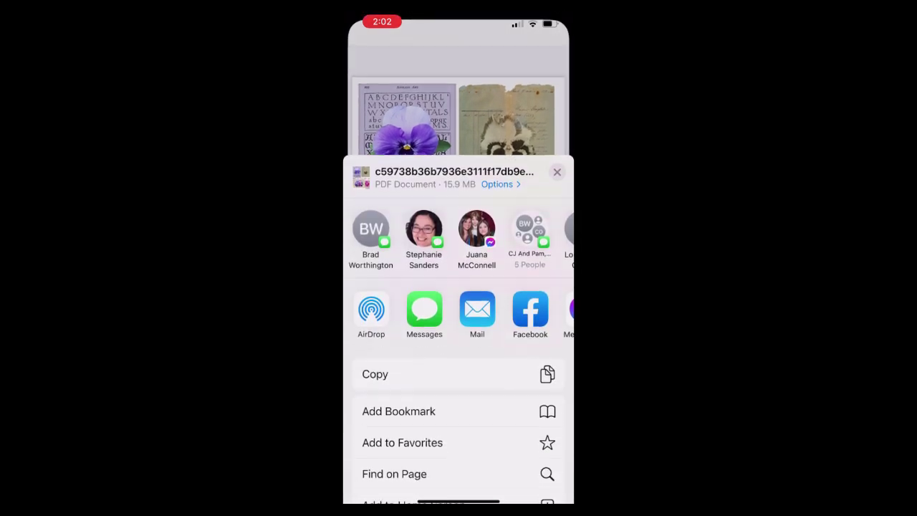
pyautogui.scroll(-3, 459, 323)
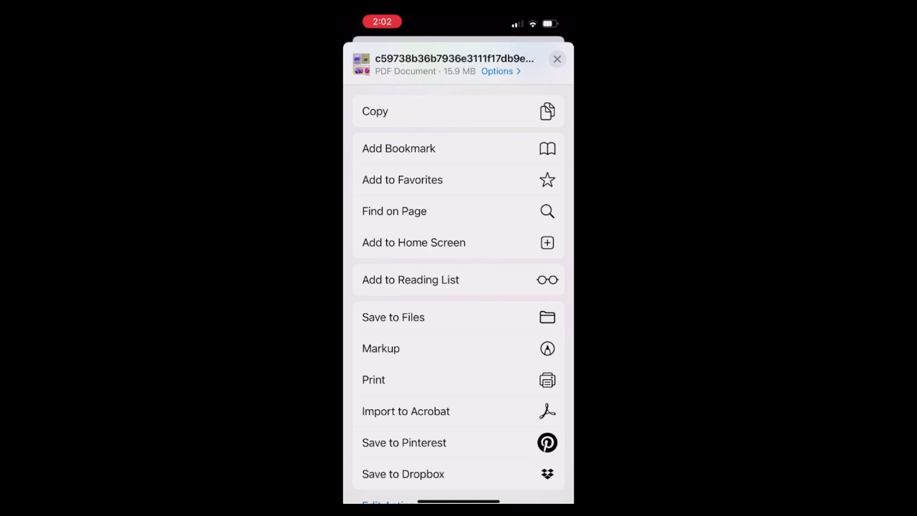
pyautogui.scroll(2, 459, 323)
pyautogui.scroll(-1, 458, 323)
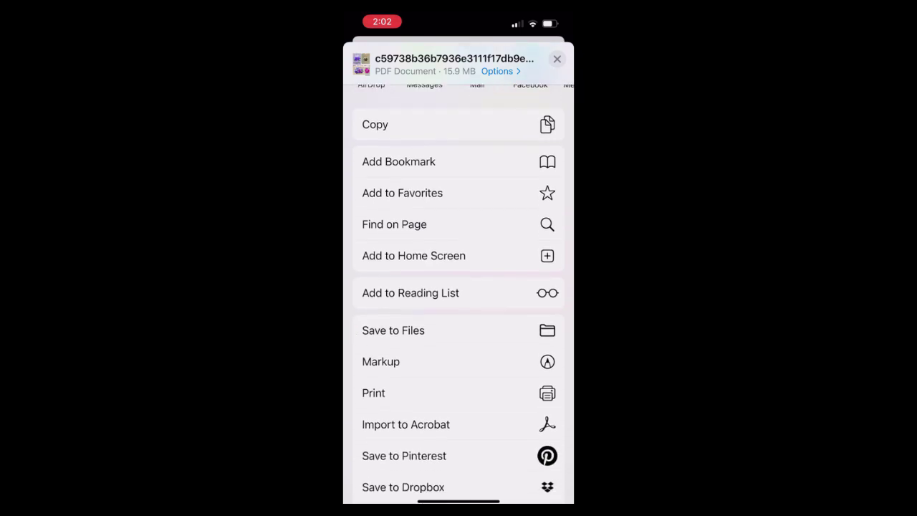
pyautogui.click(393, 330)
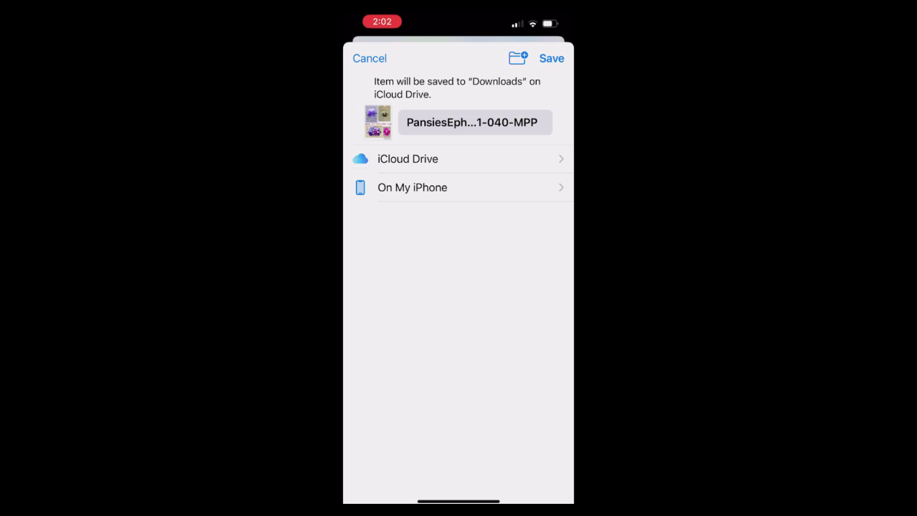
pyautogui.click(407, 158)
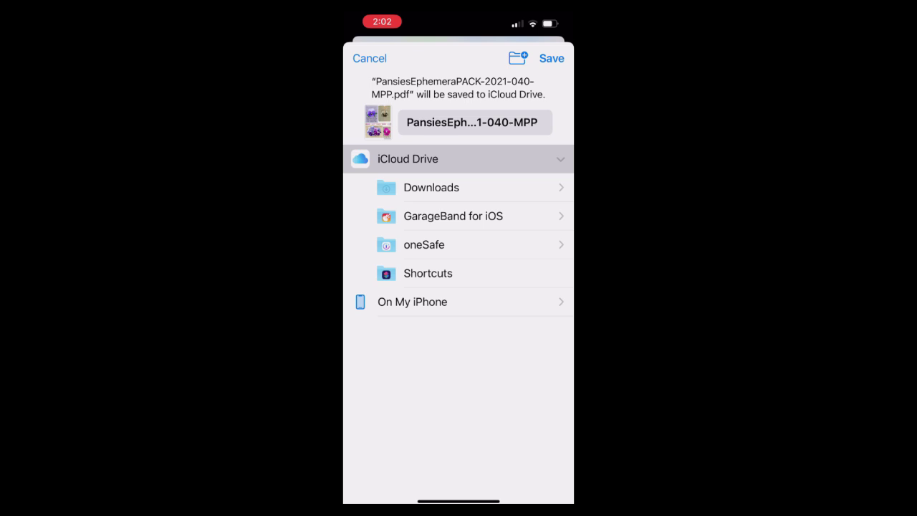
pyautogui.click(431, 187)
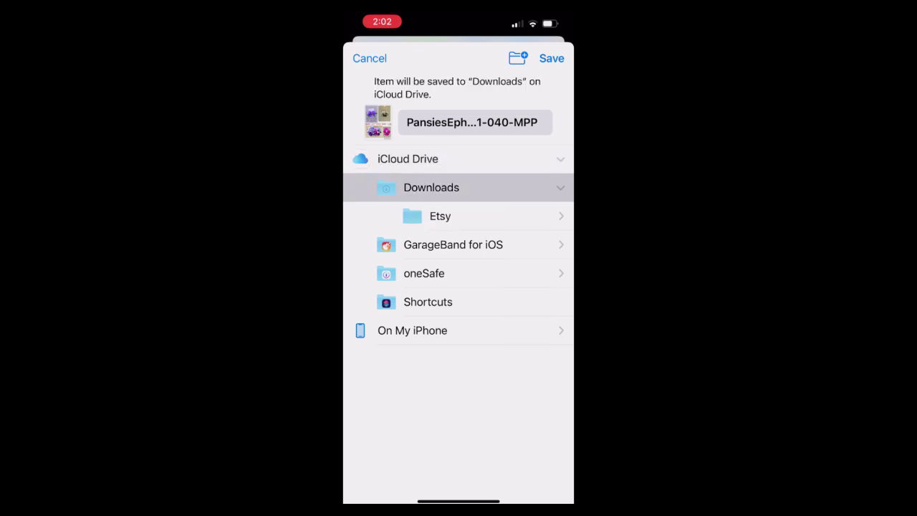
pyautogui.click(440, 216)
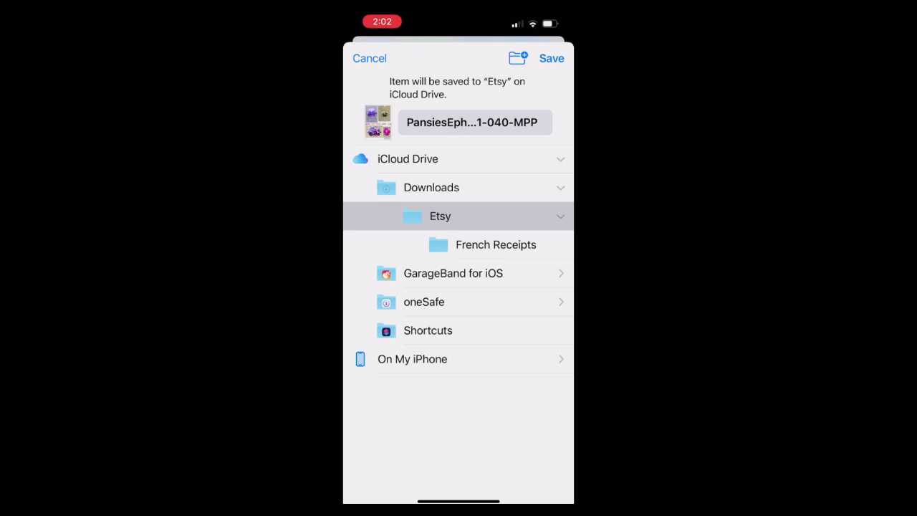
pyautogui.click(552, 58)
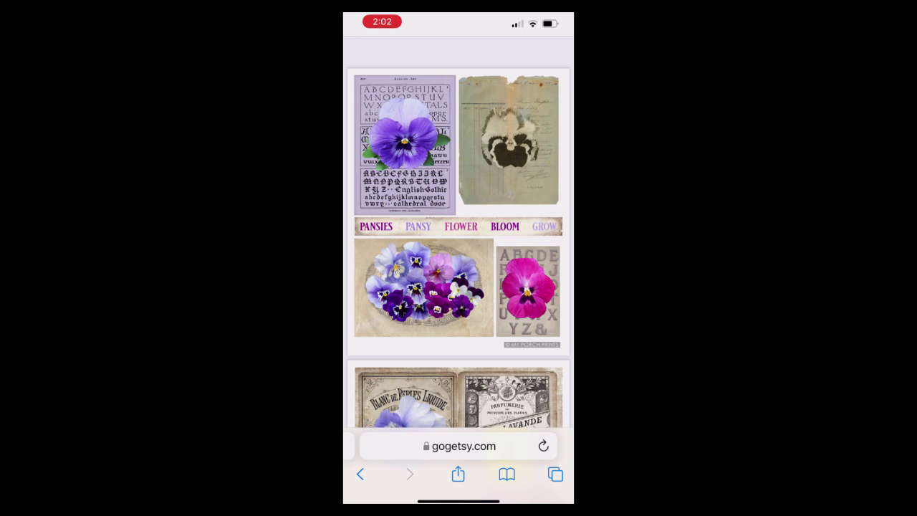
# Switch to the Files app and open the saved PansiesEphemera PDF from the Etsy folder in iCloud Drive's Downloads.
pyautogui.moveTo(458, 500); pyautogui.dragTo(458, 287)
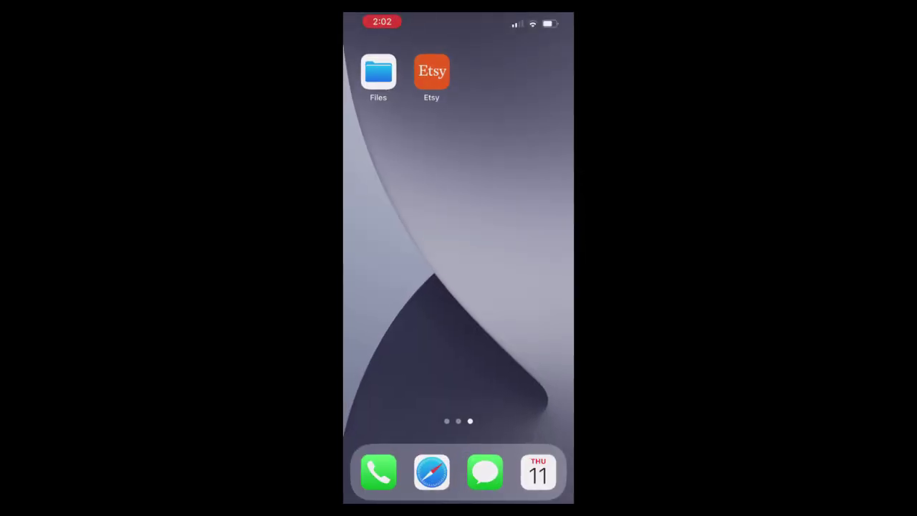
pyautogui.click(378, 71)
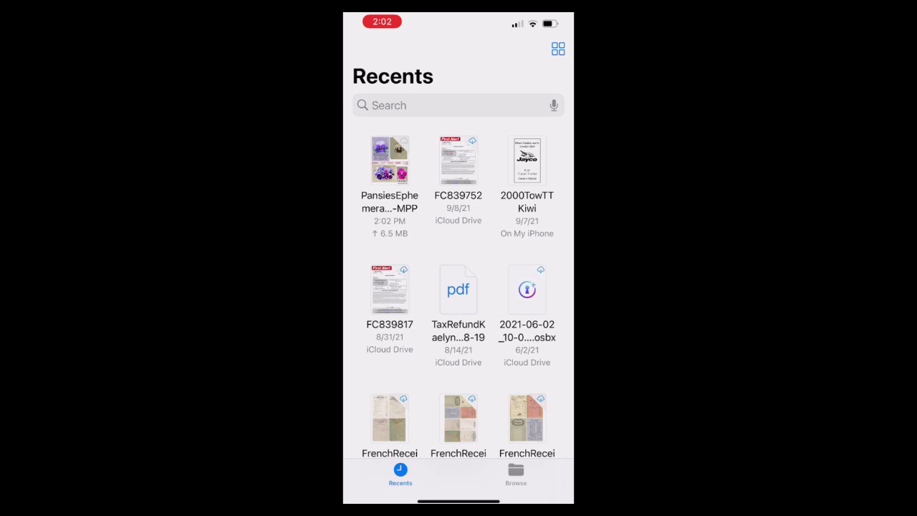
pyautogui.click(516, 473)
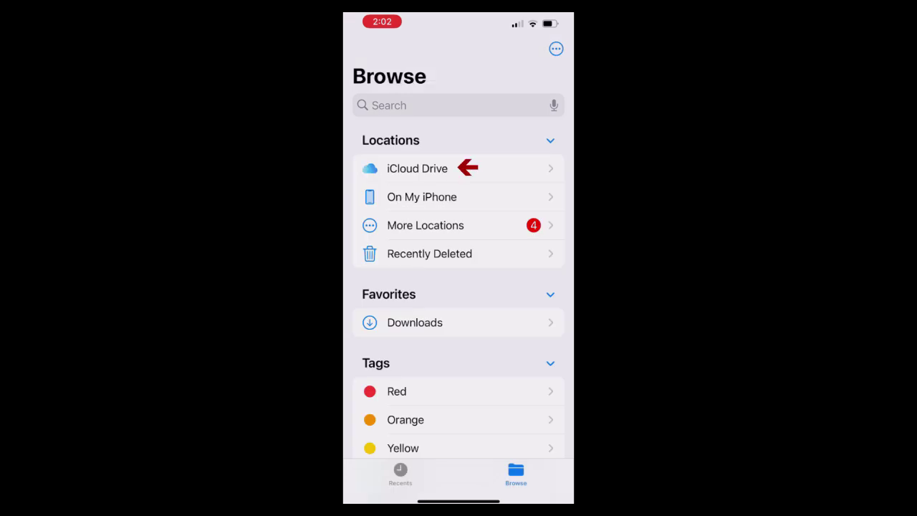
pyautogui.click(417, 168)
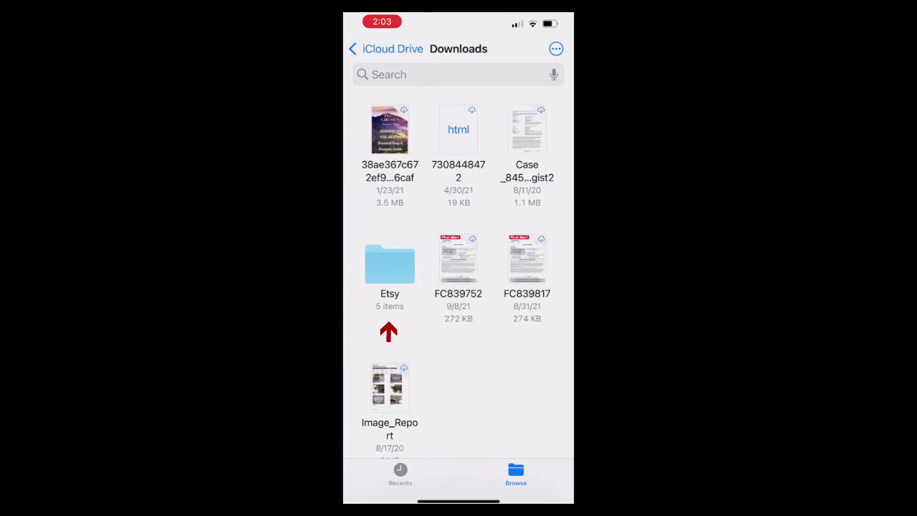
pyautogui.click(383, 262)
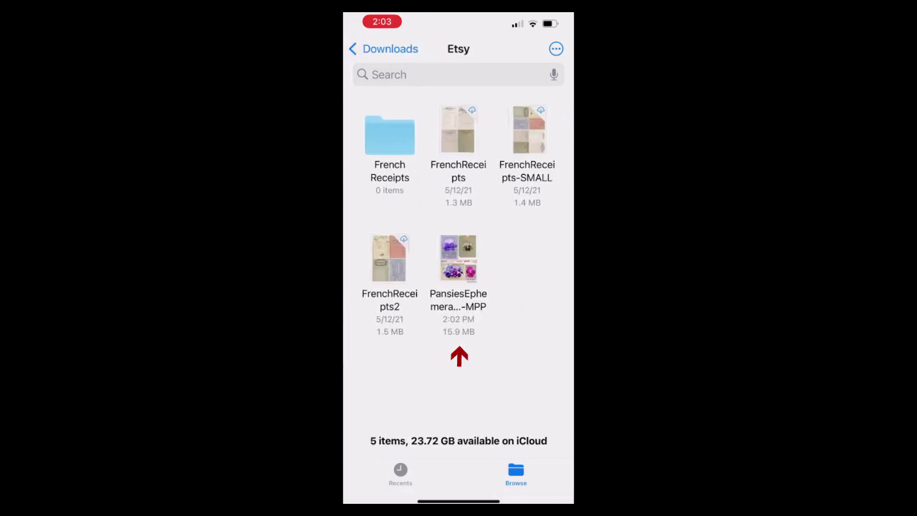
pyautogui.click(457, 258)
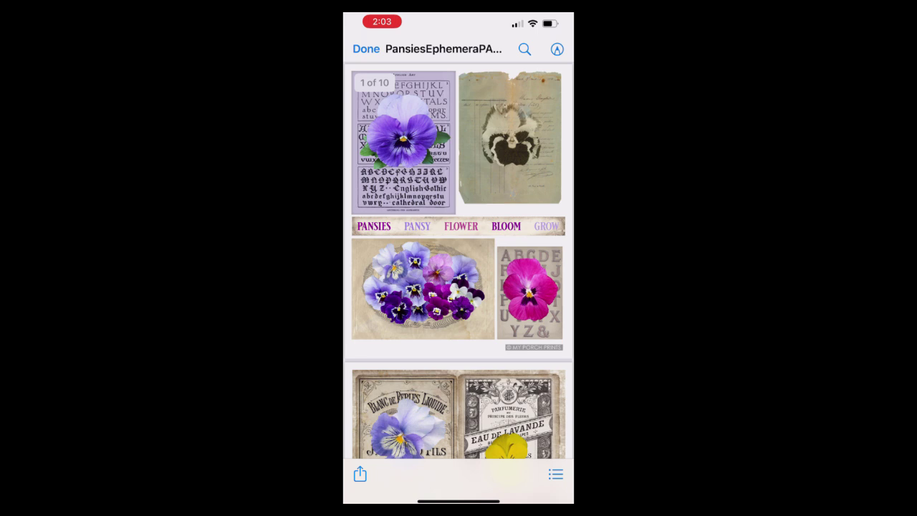
# Review the sharing options for the open PansiesEphemera PDF, close the document and return to the home screen.
pyautogui.click(359, 473)
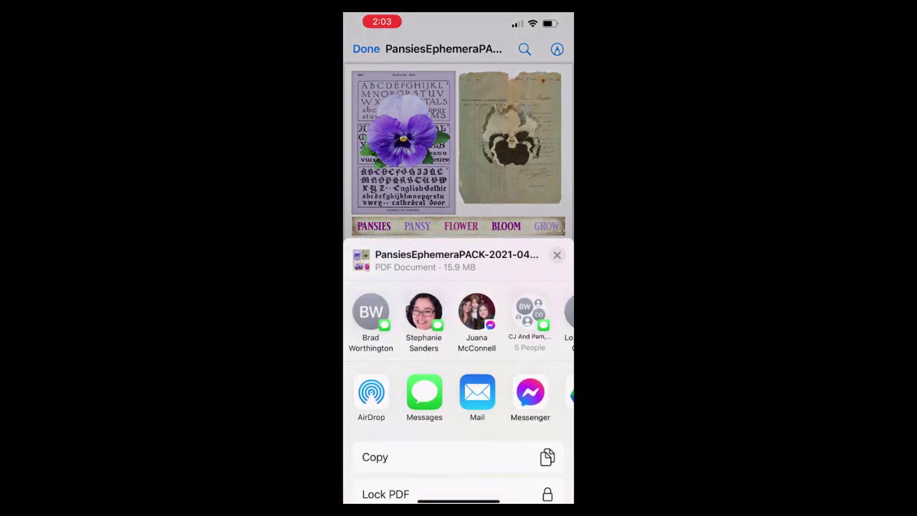
pyautogui.moveTo(458, 301); pyautogui.dragTo(459, 144)
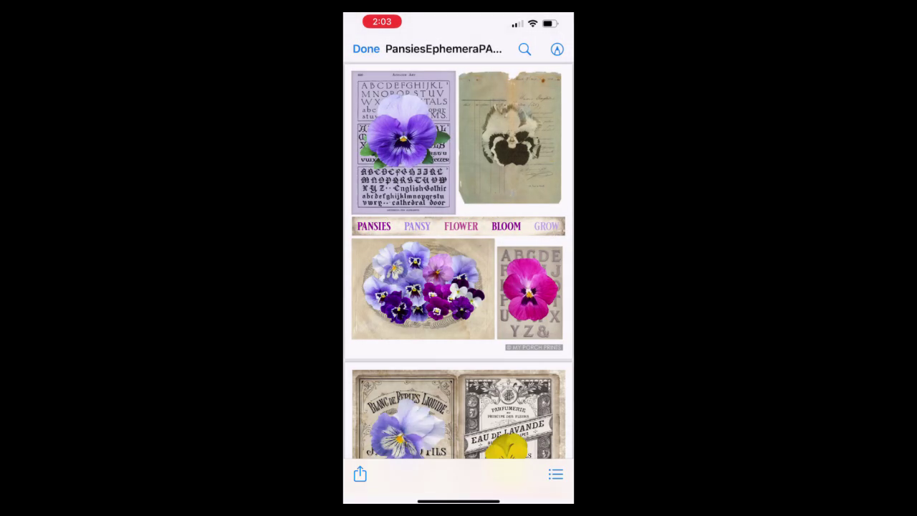
pyautogui.click(366, 49)
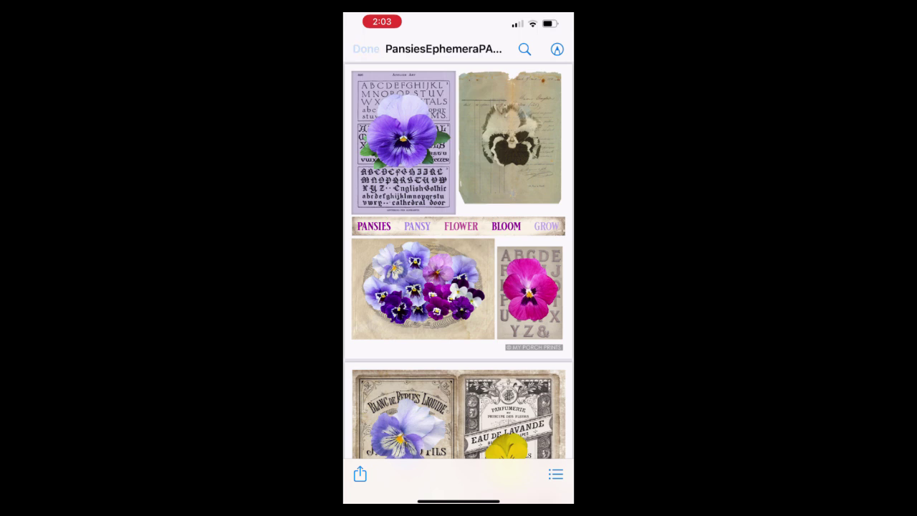
pyautogui.moveTo(459, 501); pyautogui.dragTo(459, 322)
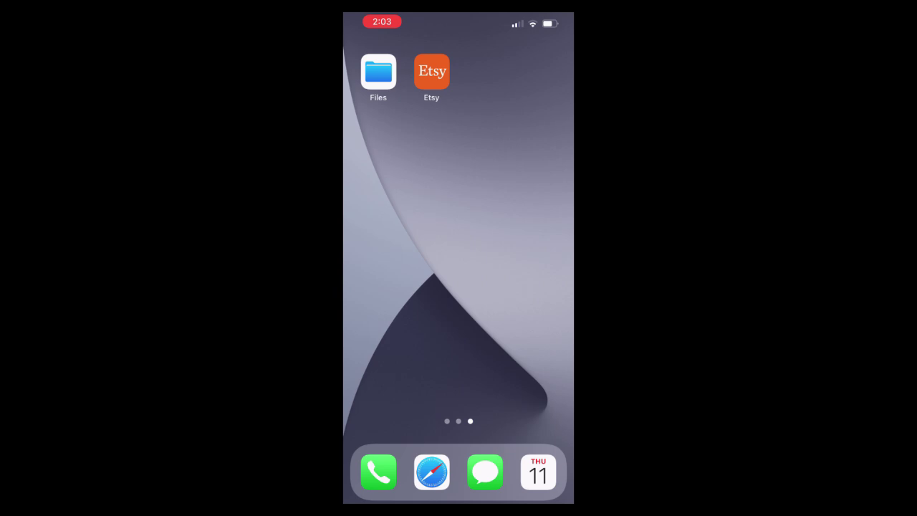
# Create a folder named Flowers inside the Etsy folder in the Files app and move the PansiesEphemera PDF into it.
pyautogui.click(378, 71)
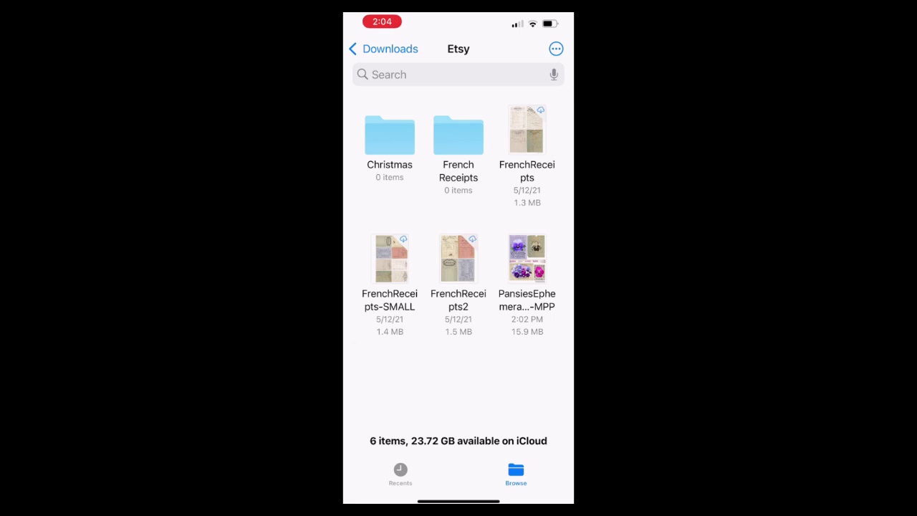
pyautogui.click(505, 376)
pyautogui.click(386, 352)
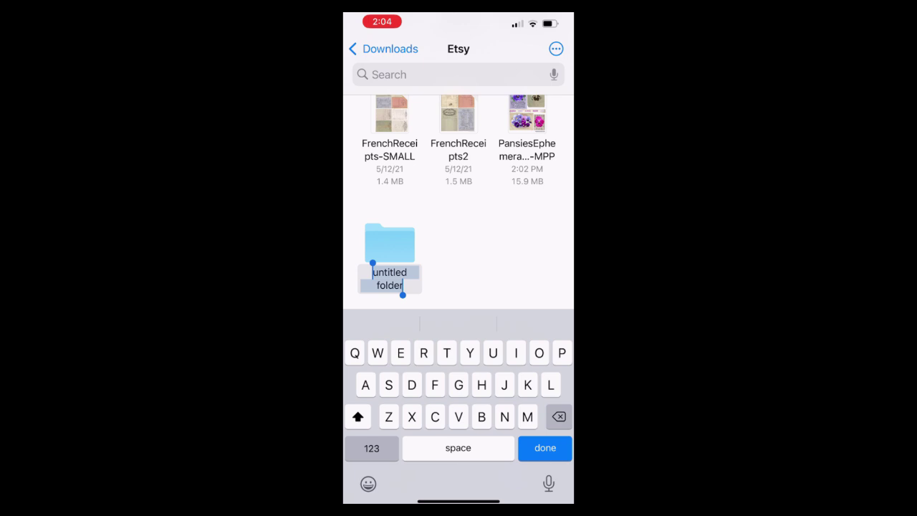
pyautogui.write('Flower')
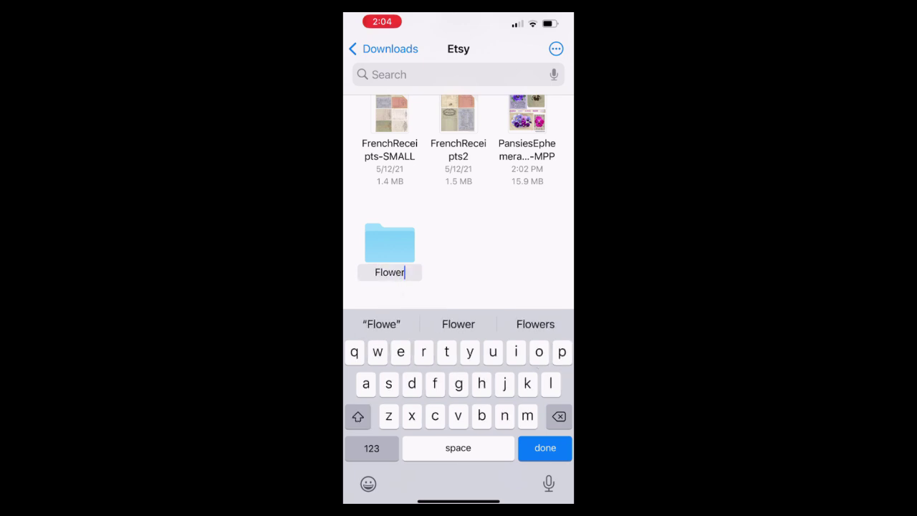
pyautogui.write('s')
pyautogui.press('Return')
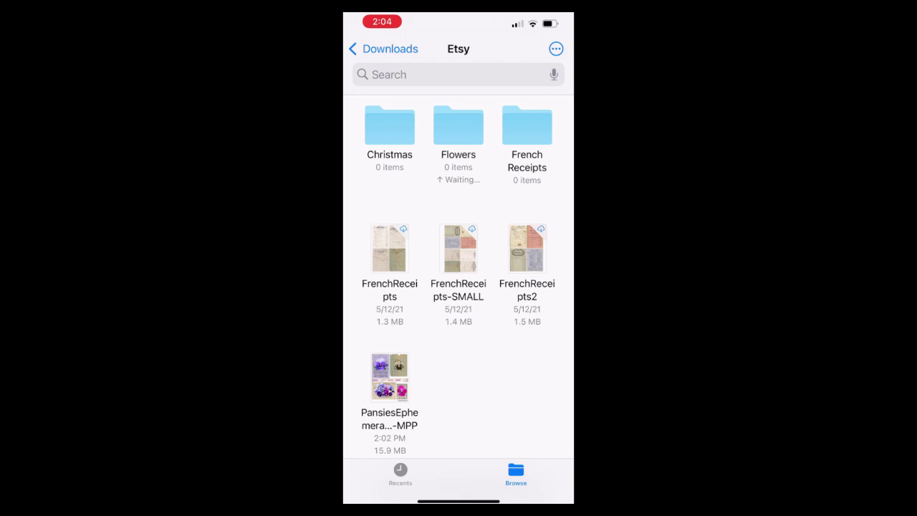
pyautogui.moveTo(390, 377); pyautogui.dragTo(459, 136)
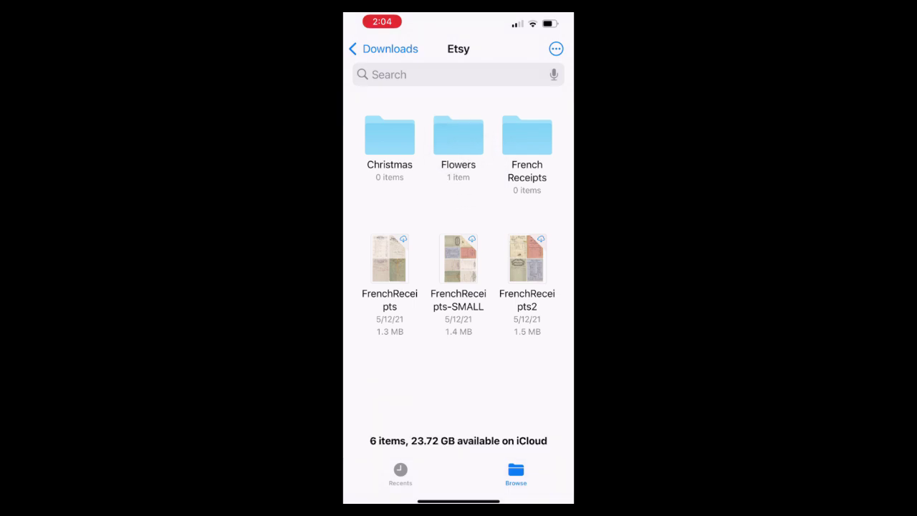
pyautogui.click(458, 136)
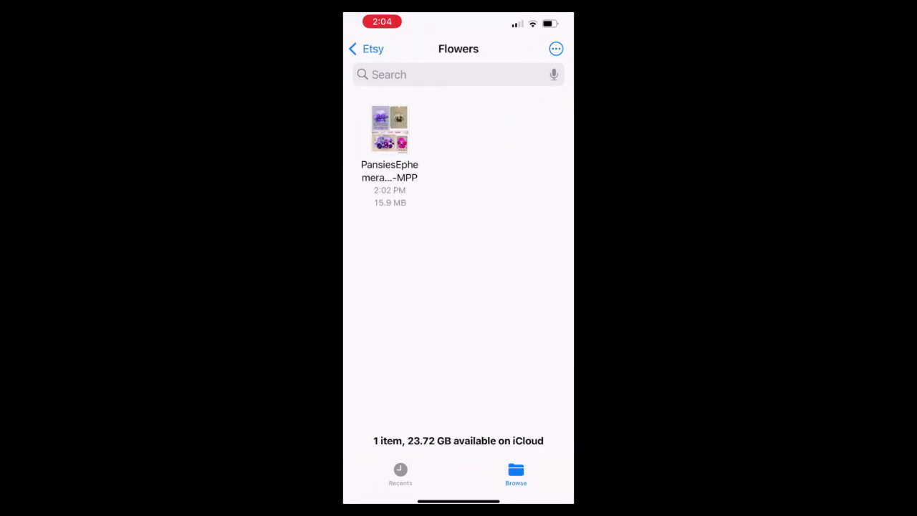